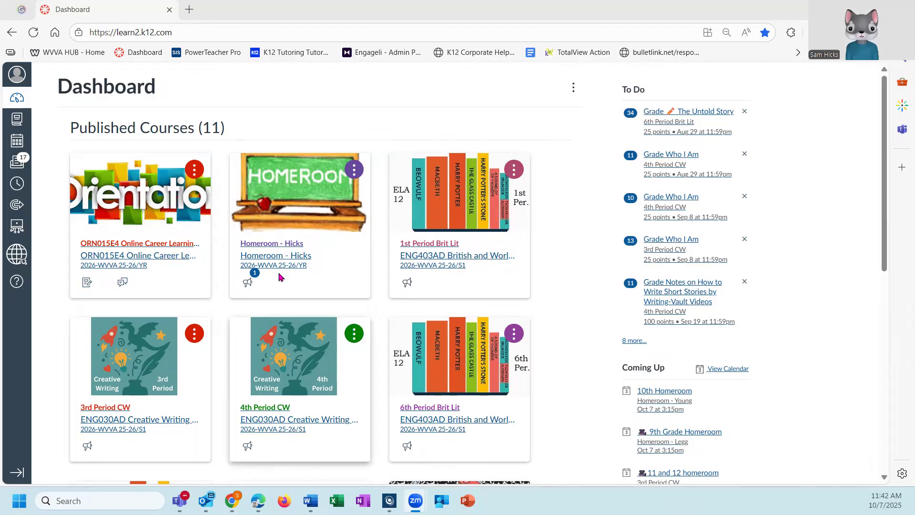
Step: Open the 1st Period Brit Lit course, view the class notebook linked on its home page, and return to the course
click(453, 233)
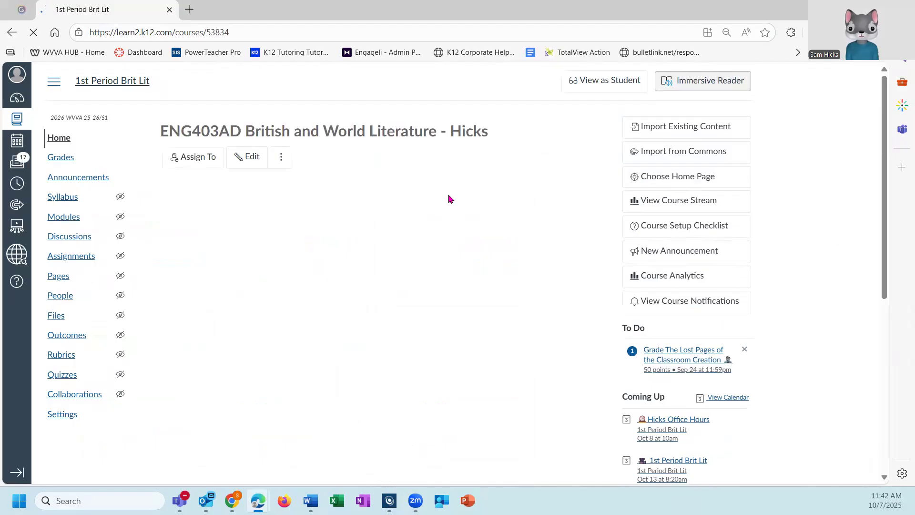
scroll(326, 256, down, 5)
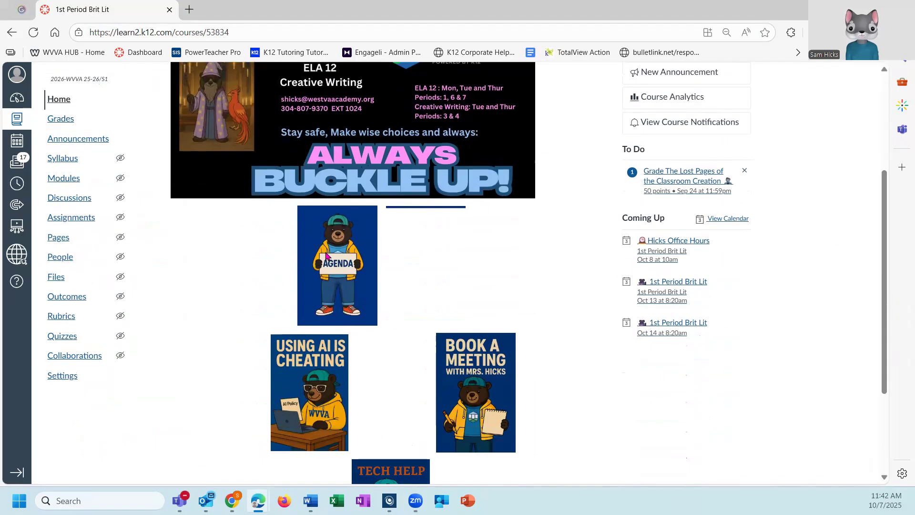
scroll(326, 256, up, 3)
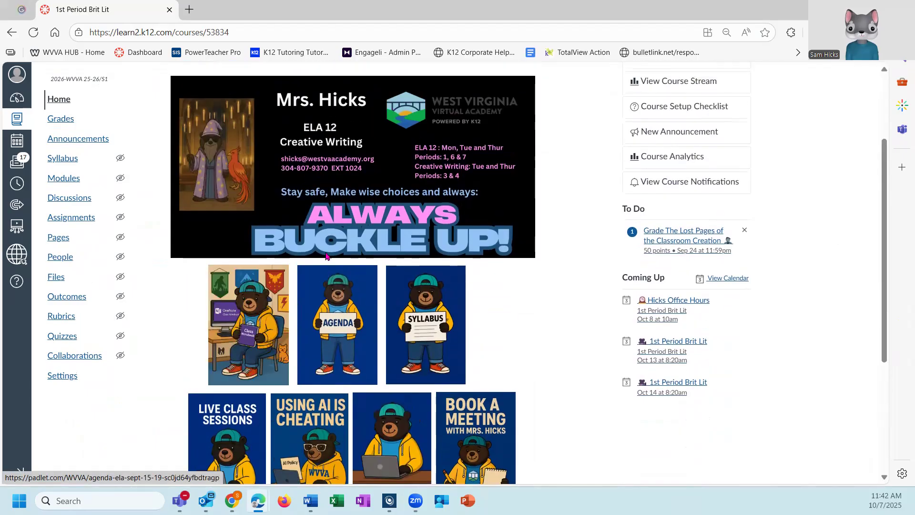
scroll(326, 256, up, 2)
scroll(326, 256, down, 3)
scroll(324, 243, up, 2)
scroll(324, 243, up, 1)
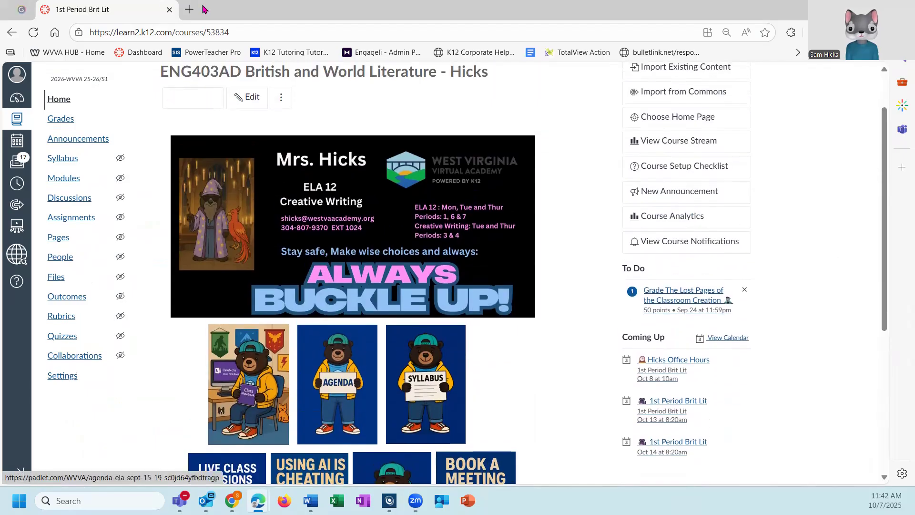
scroll(508, 351, down, 4)
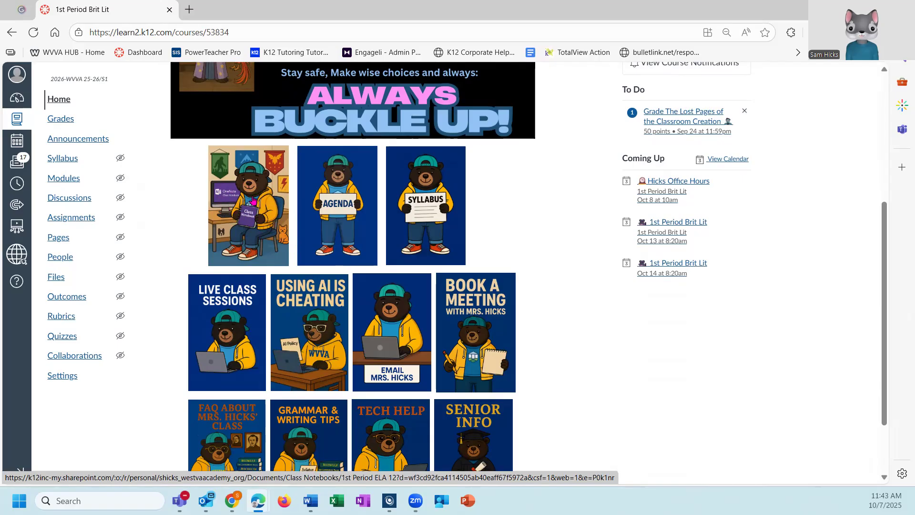
click(253, 201)
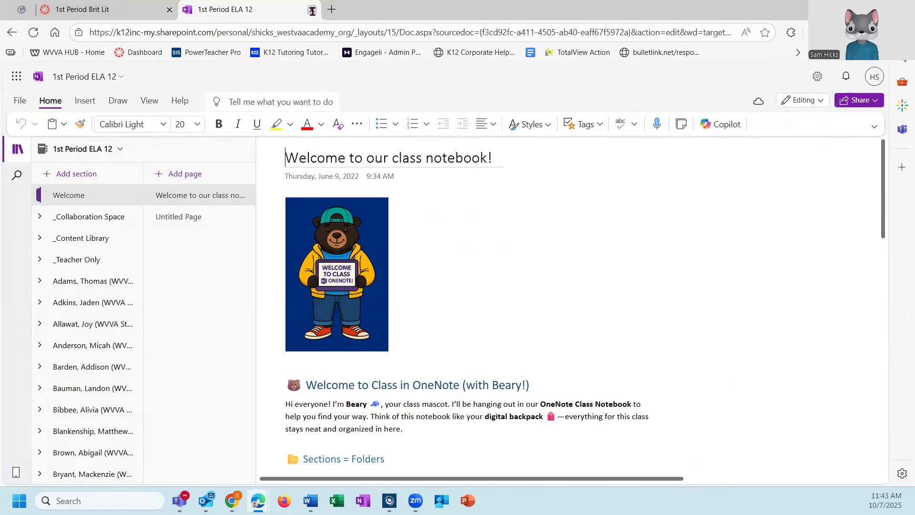
click(102, 10)
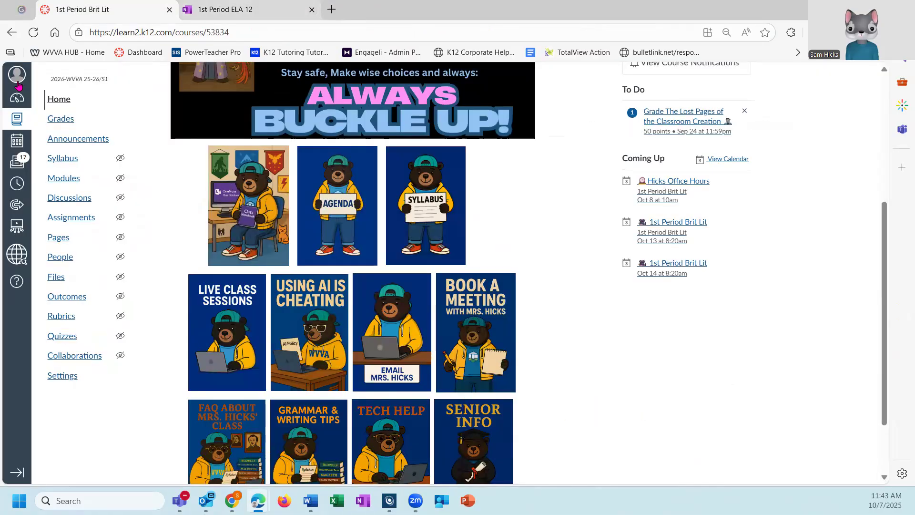
Step: From the dashboard, open the 3rd Period CW course, view its linked class notebook, and close the notebook
click(14, 99)
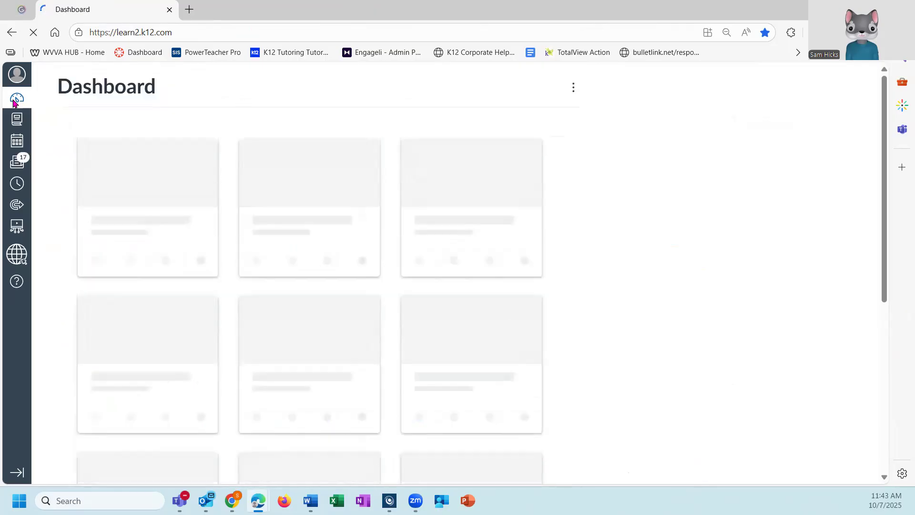
click(154, 418)
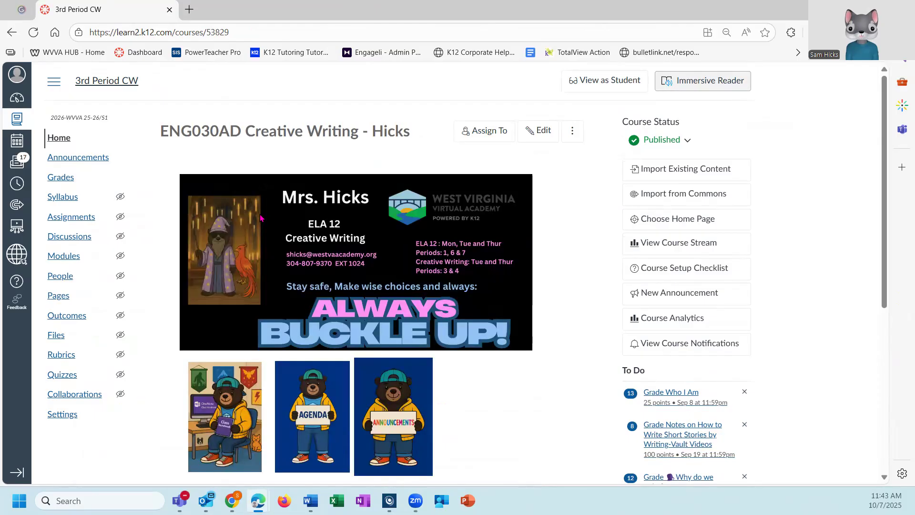
scroll(260, 218, down, 3)
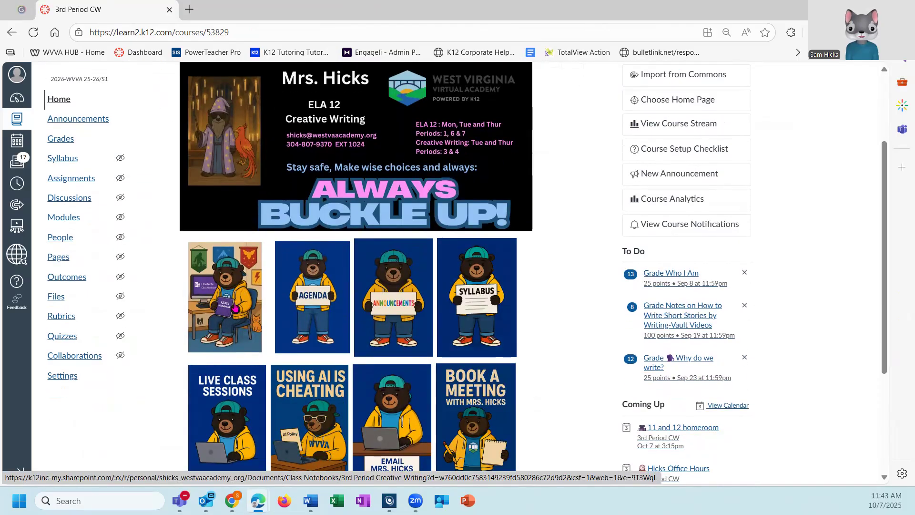
click(235, 307)
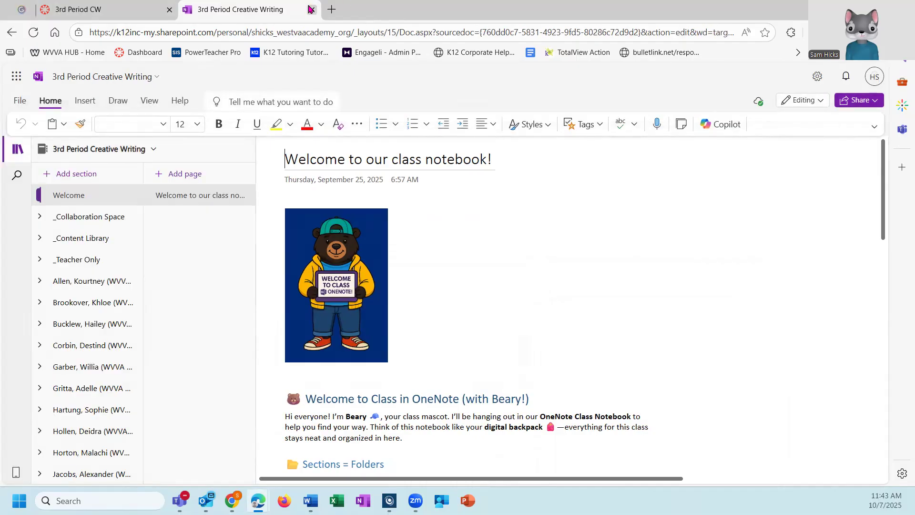
key(ctrl+w)
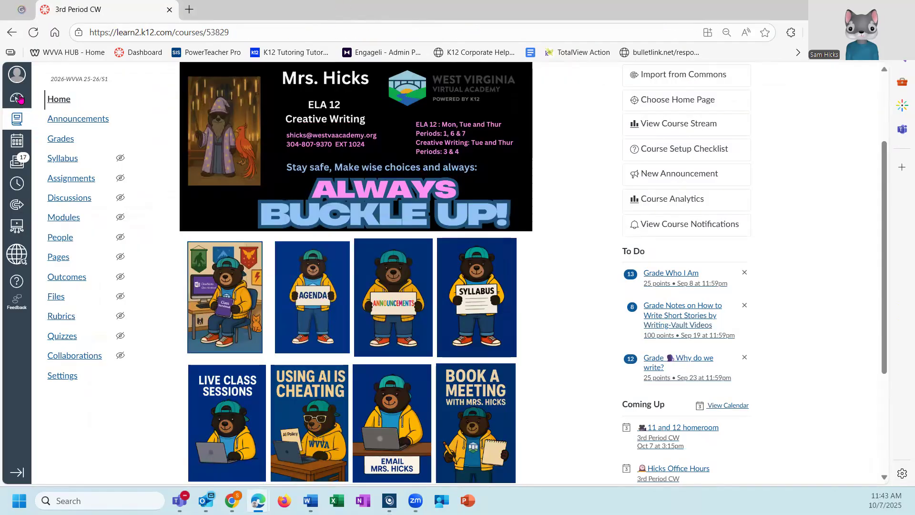
Step: From the dashboard, open the 4th Period CW course, view its linked class notebook, and close the notebook
click(18, 98)
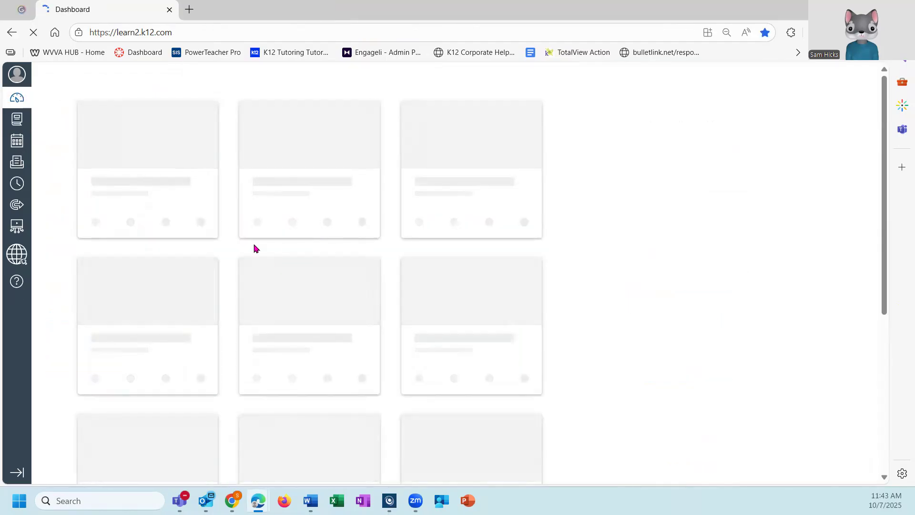
scroll(324, 308, down, 1)
scroll(324, 307, down, 1)
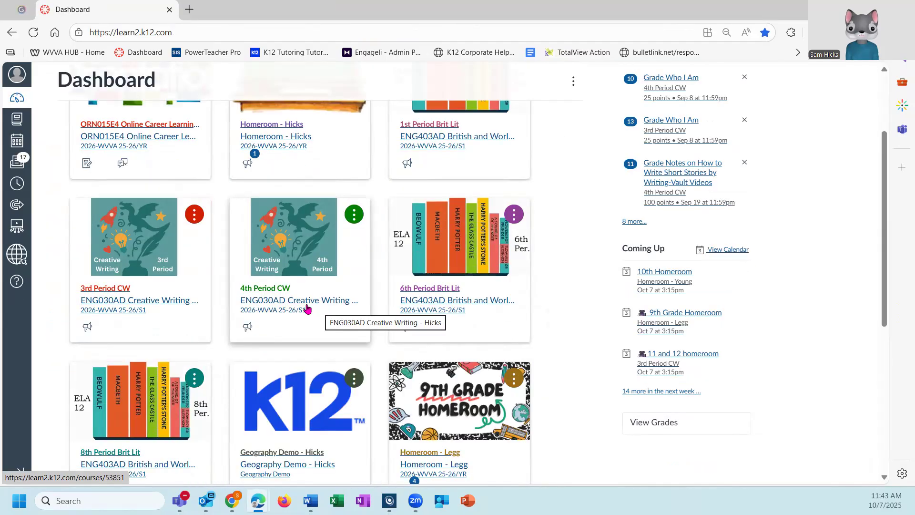
click(295, 252)
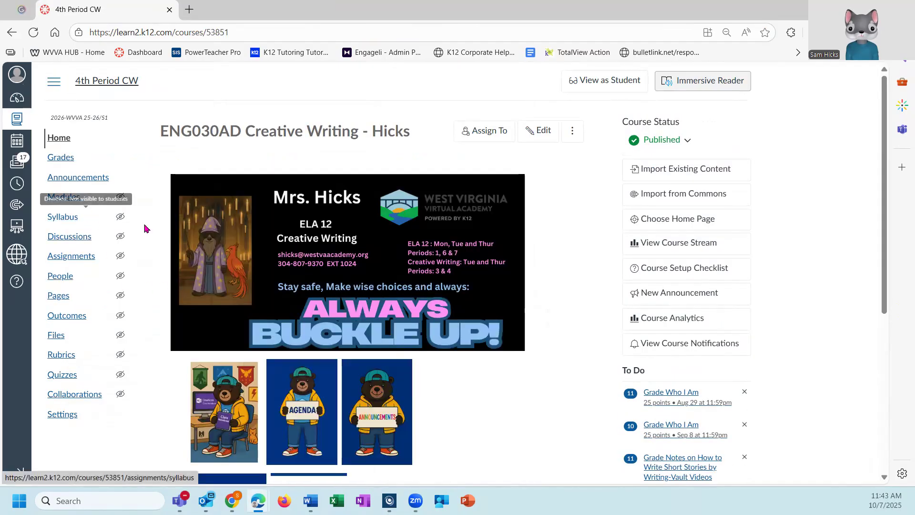
scroll(223, 302, down, 2)
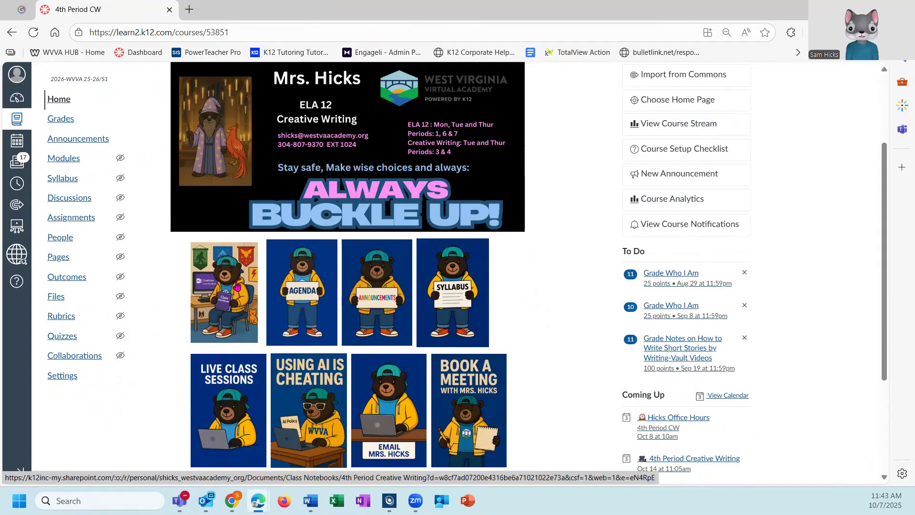
click(241, 305)
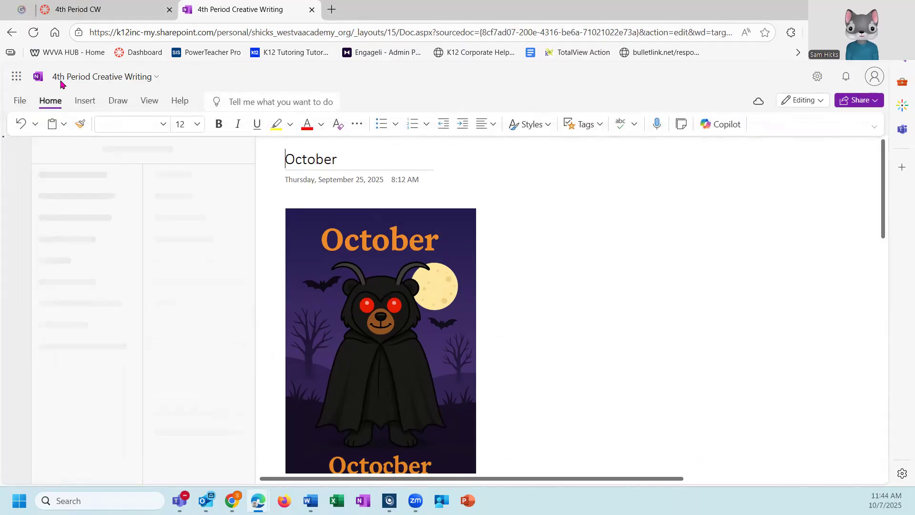
click(312, 9)
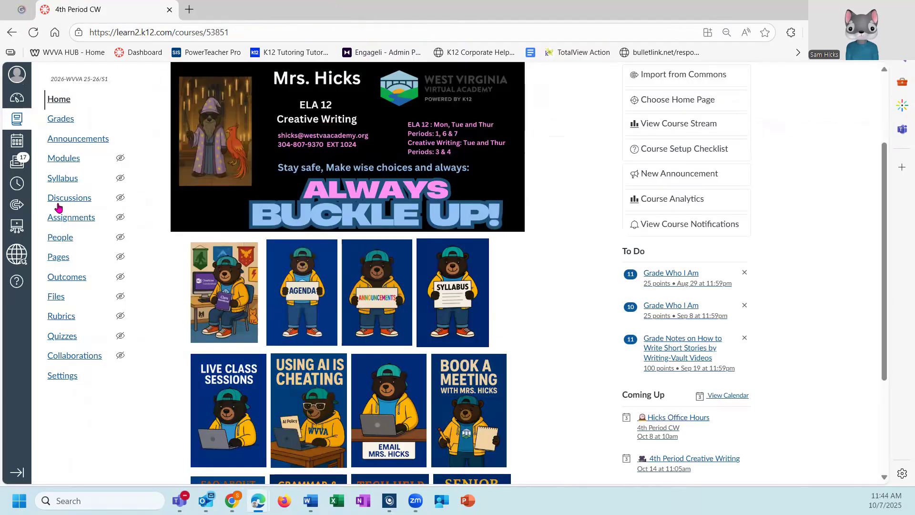
Step: From the dashboard, open the 6th Period Brit Lit course, view its linked class notebook, and close the notebook
click(14, 98)
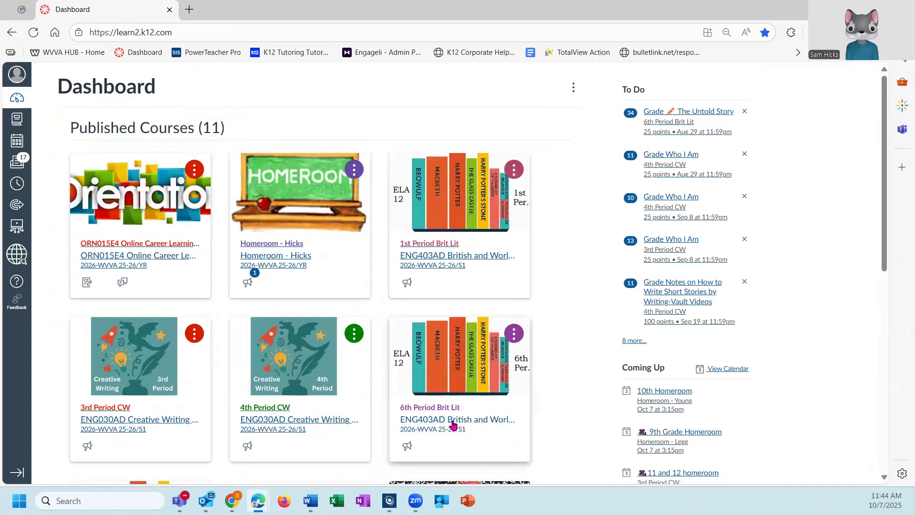
click(454, 424)
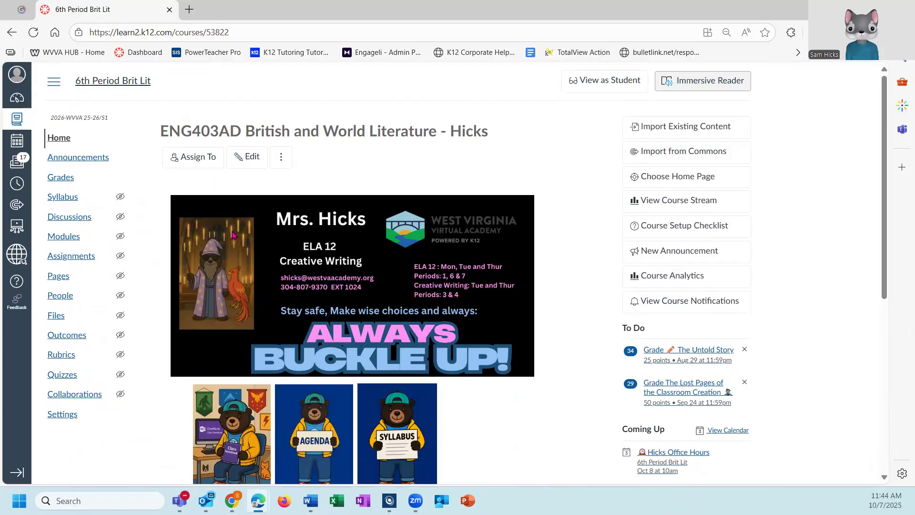
scroll(233, 416, down, 2)
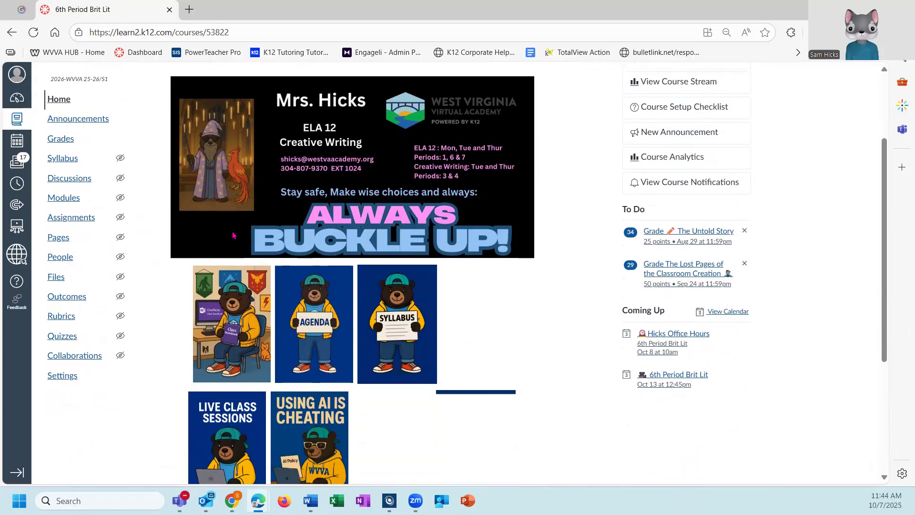
click(252, 328)
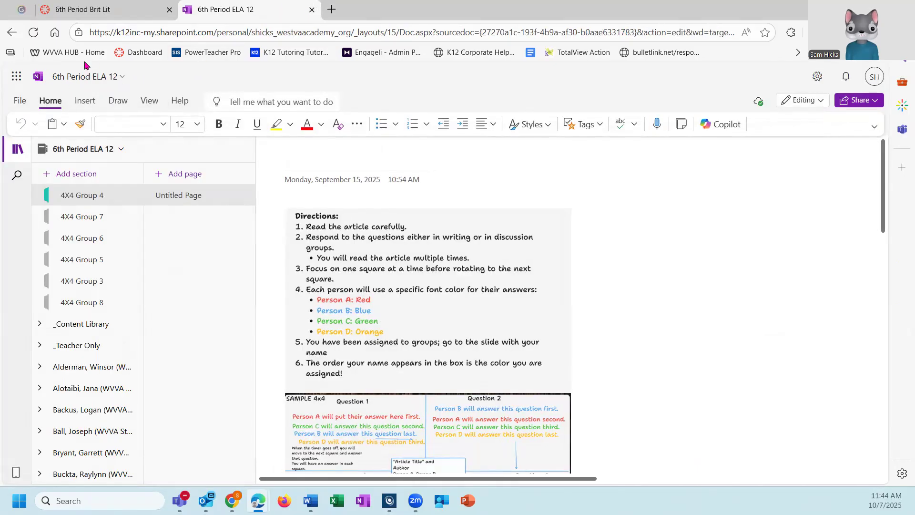
click(313, 9)
Step: From the dashboard, open the 8th Period Brit Lit course and launch the class notebook from its home page
click(18, 98)
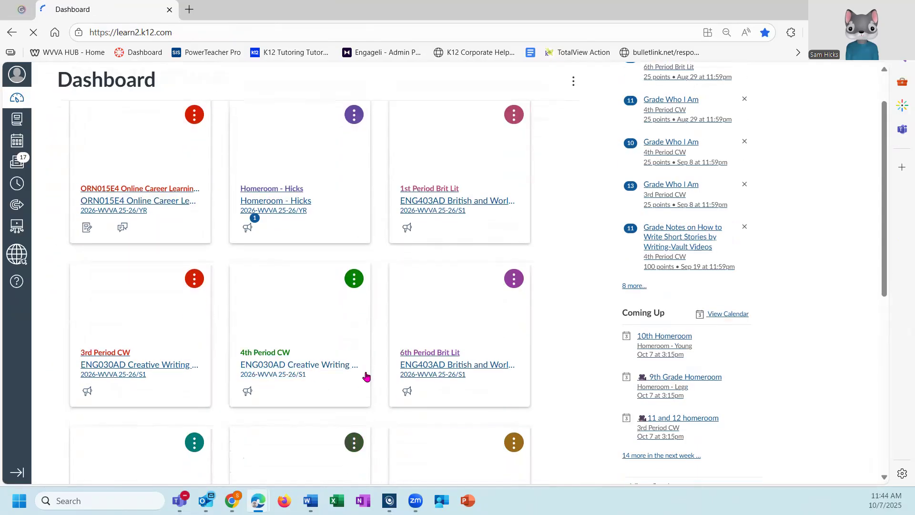
scroll(367, 375, down, 3)
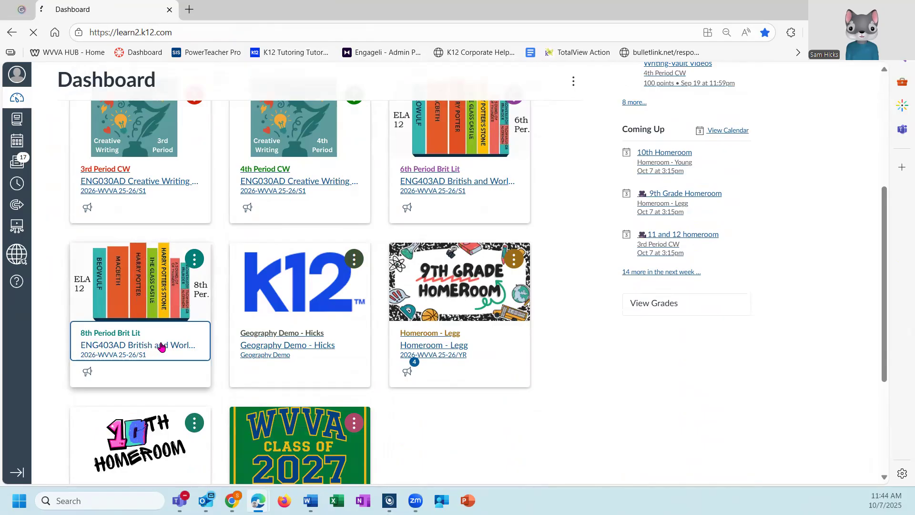
click(162, 346)
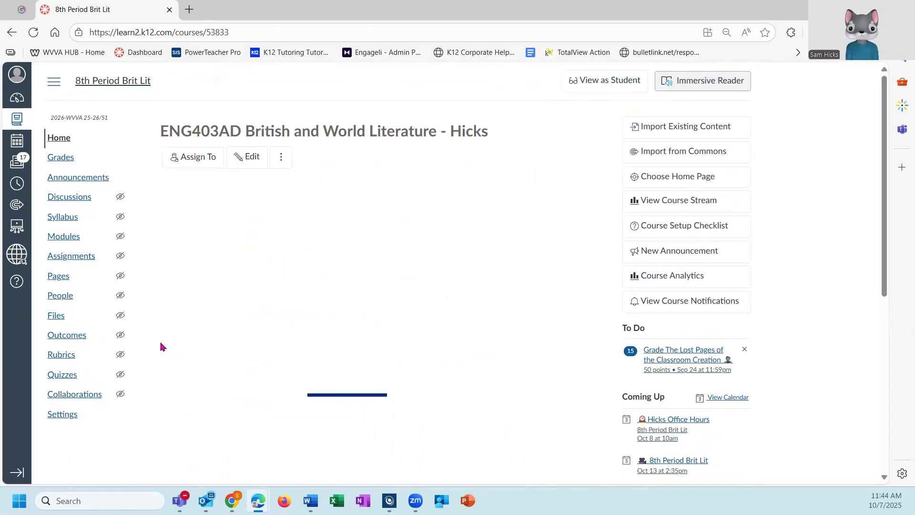
scroll(253, 354, down, 2)
scroll(253, 354, down, 3)
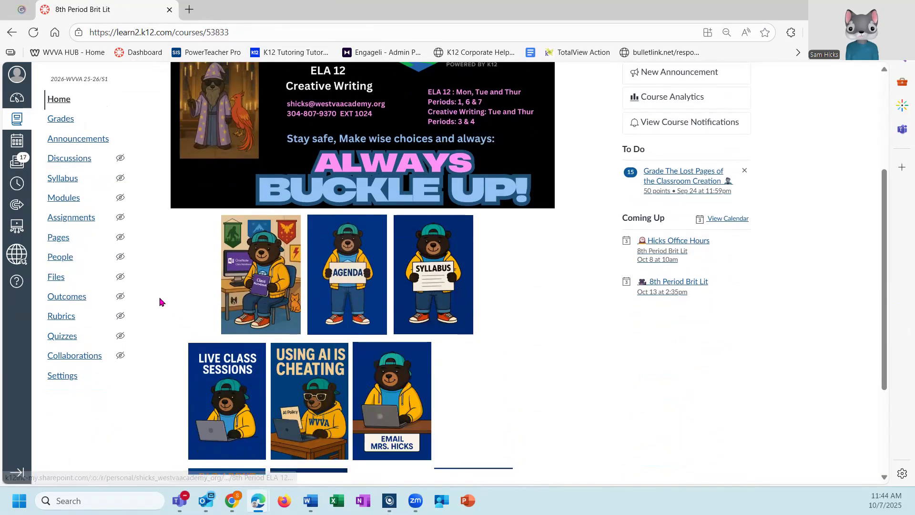
click(262, 277)
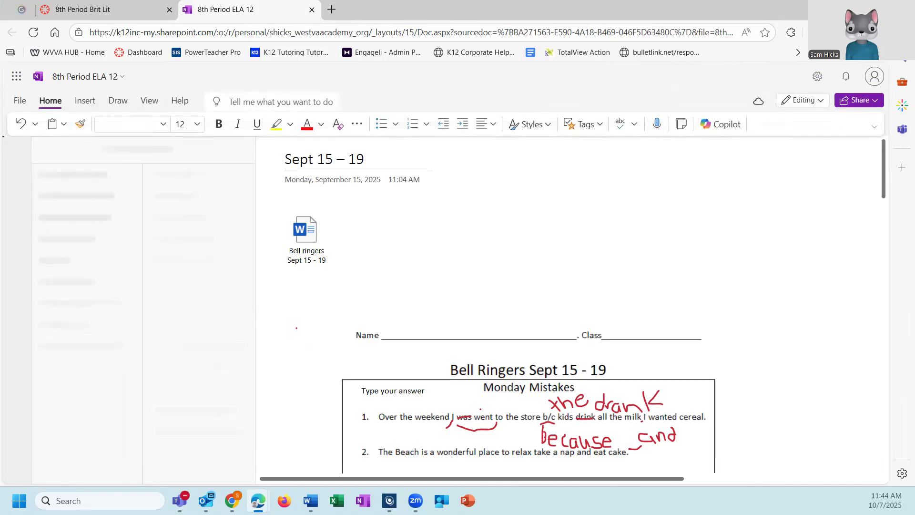
Step: Switch to the Chrome window, maximize it, choose to stay signed in, and open the notebook with the student account
drag(722, 71, 493, 80)
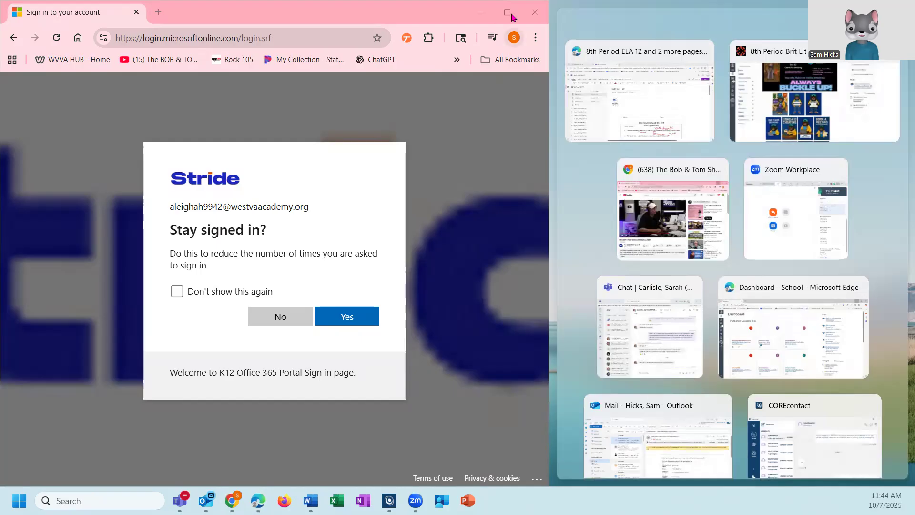
click(509, 13)
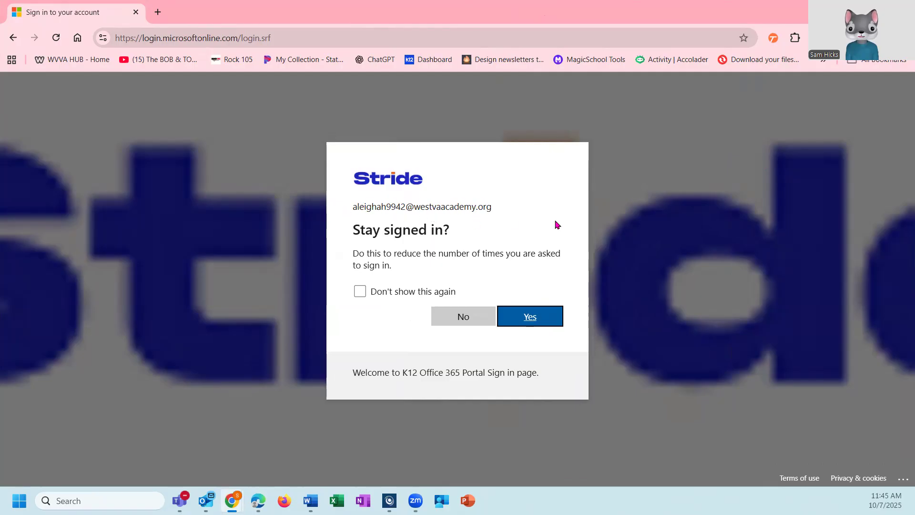
click(535, 319)
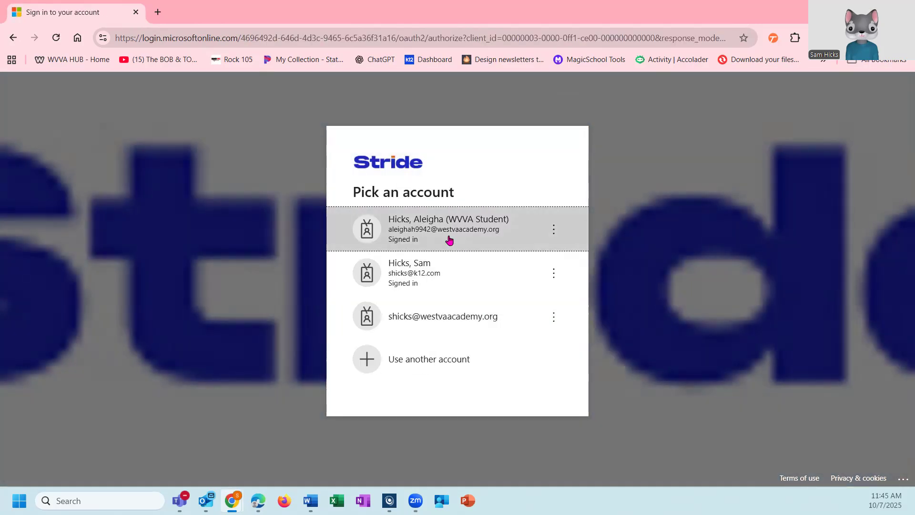
click(442, 231)
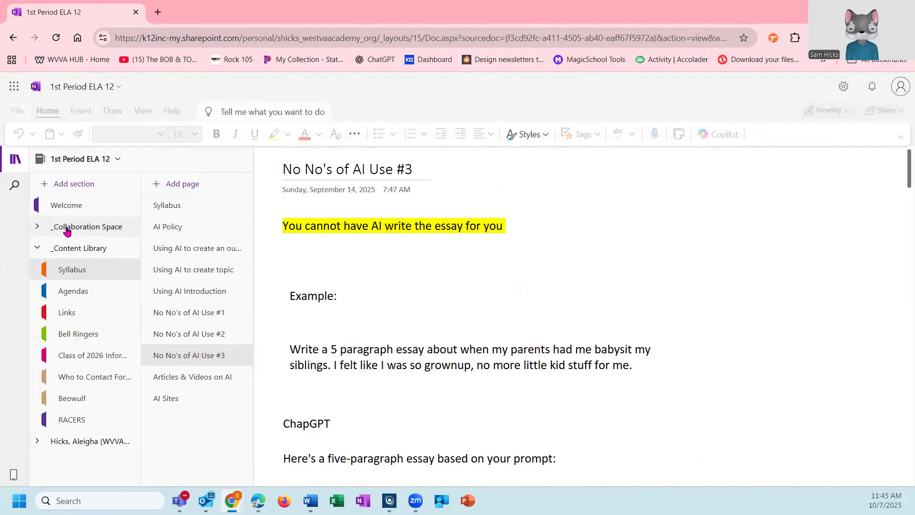
Step: Open the Welcome section of the 1st Period ELA 12 notebook and read through its welcome page
click(81, 205)
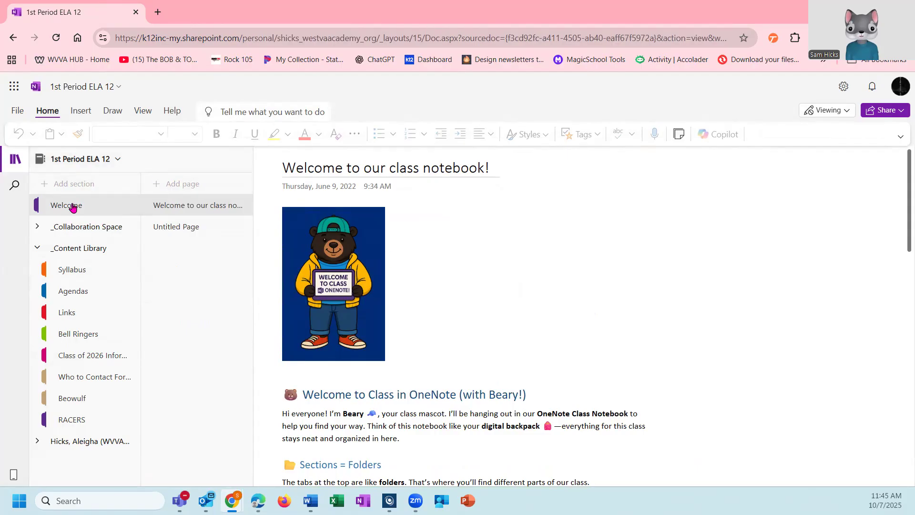
scroll(476, 270, down, 5)
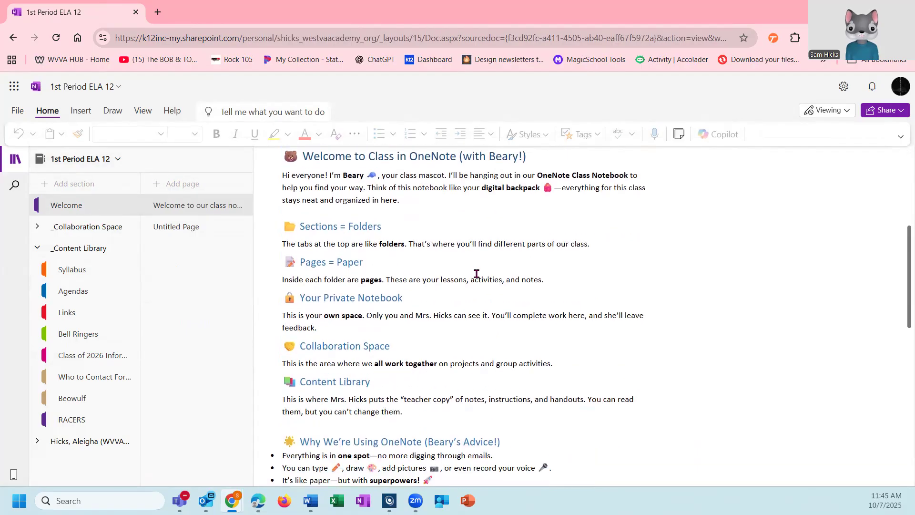
scroll(475, 273, up, 4)
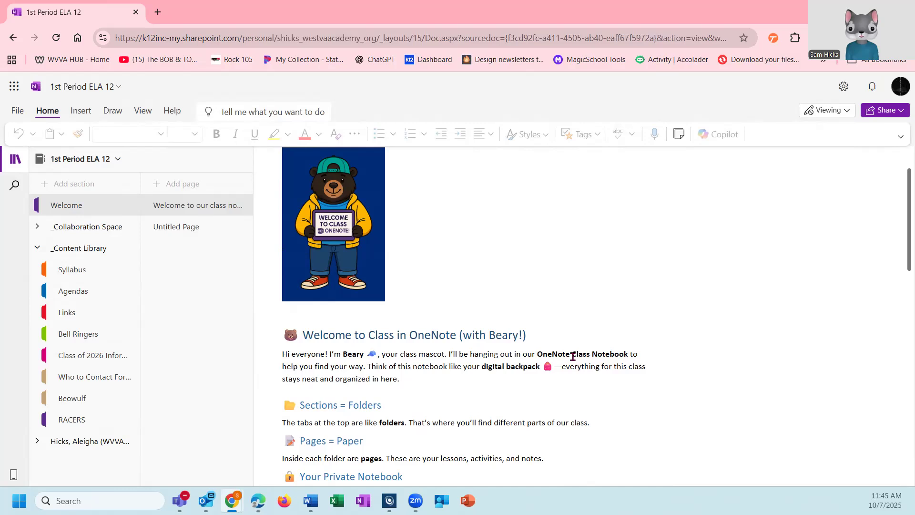
scroll(451, 313, down, 5)
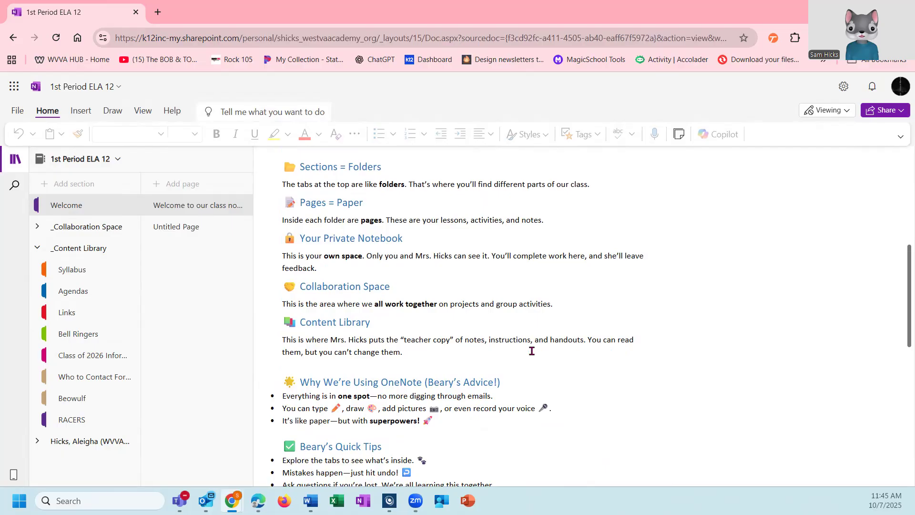
Step: Finish reading the welcome page and open the _Collaboration Space section group
scroll(532, 351, down, 5)
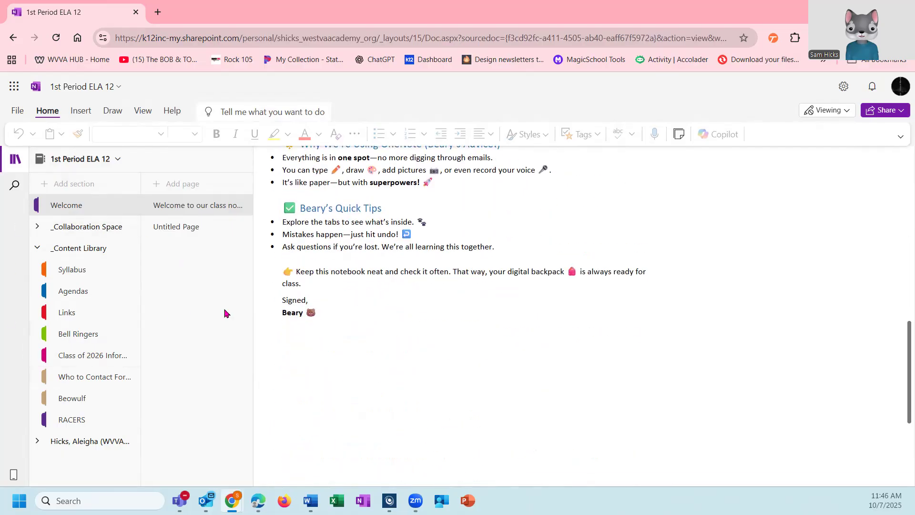
scroll(374, 335, up, 15)
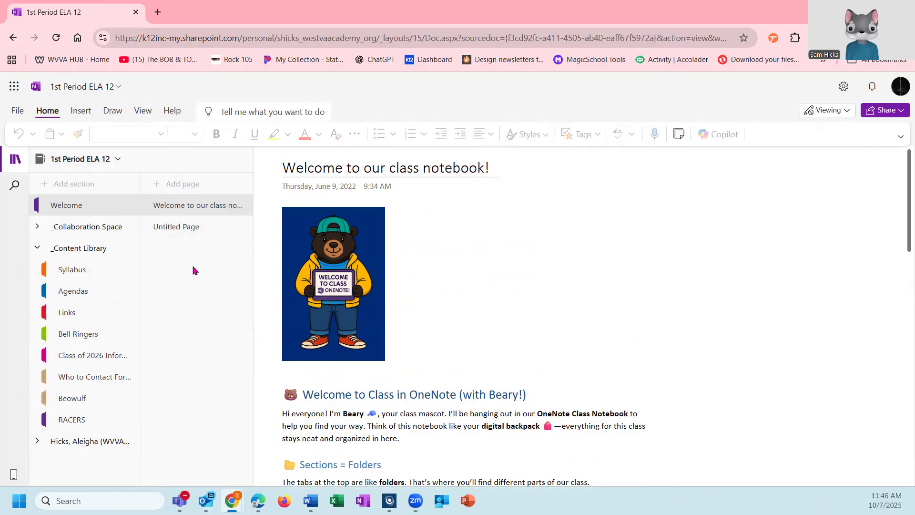
click(51, 231)
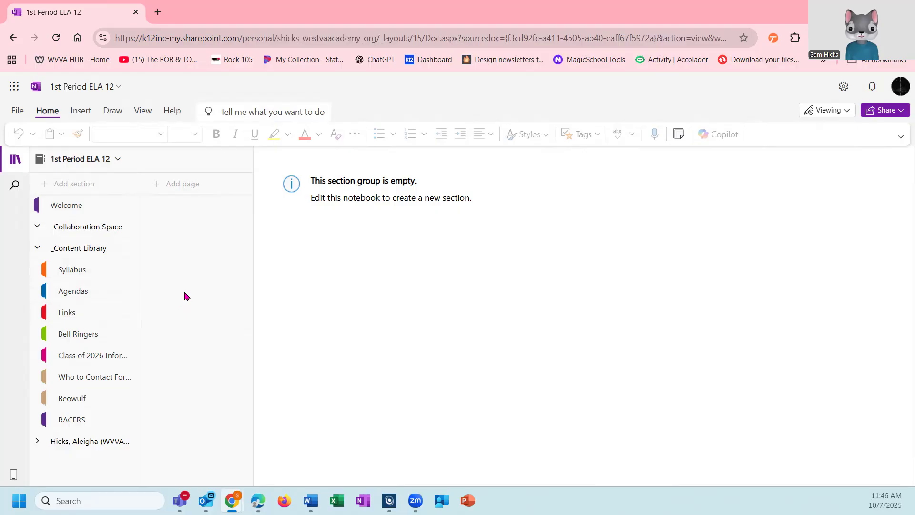
Step: Collapse _Content Library, expand the student's private section group, and look through its sections
click(37, 248)
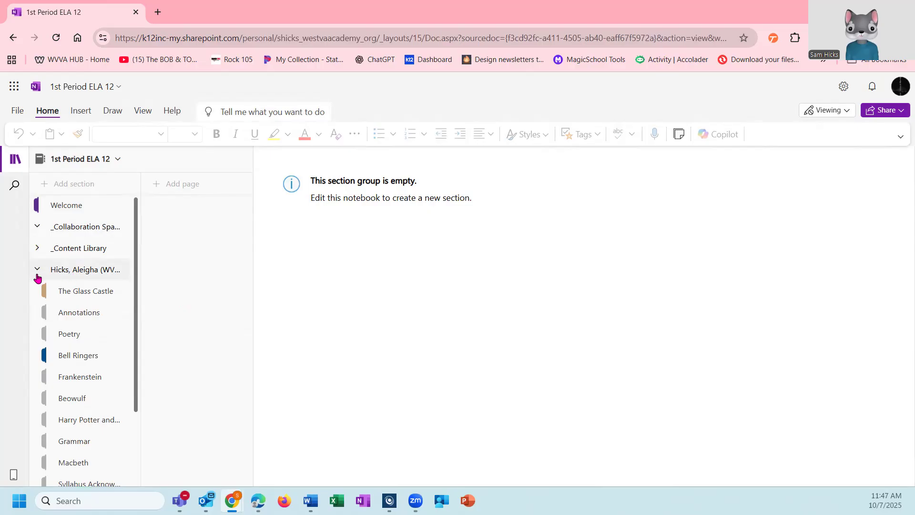
scroll(98, 354, down, 2)
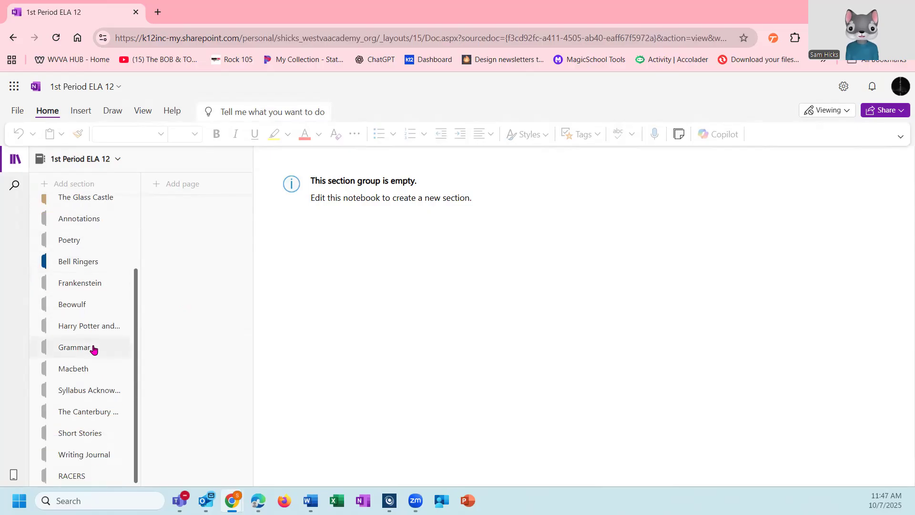
scroll(94, 349, up, 2)
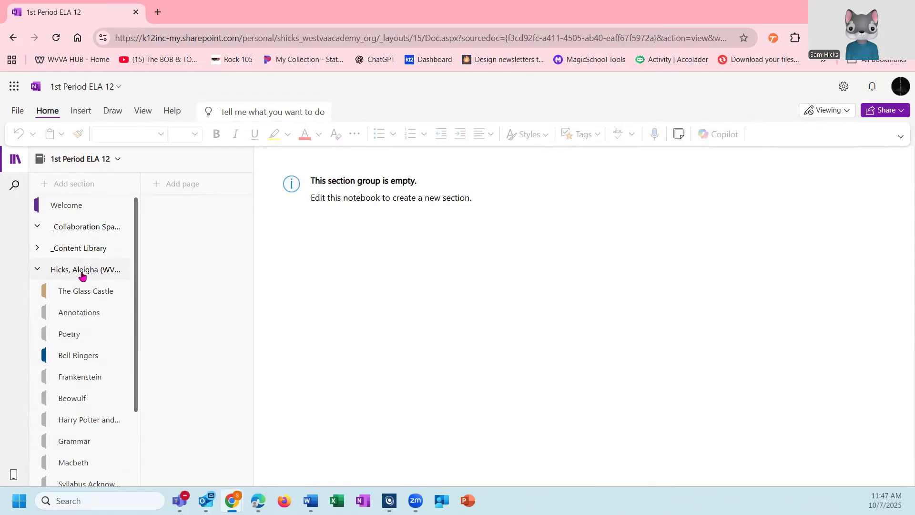
Step: Open The Glass Castle and Annotations sections in the student's private section group
click(68, 302)
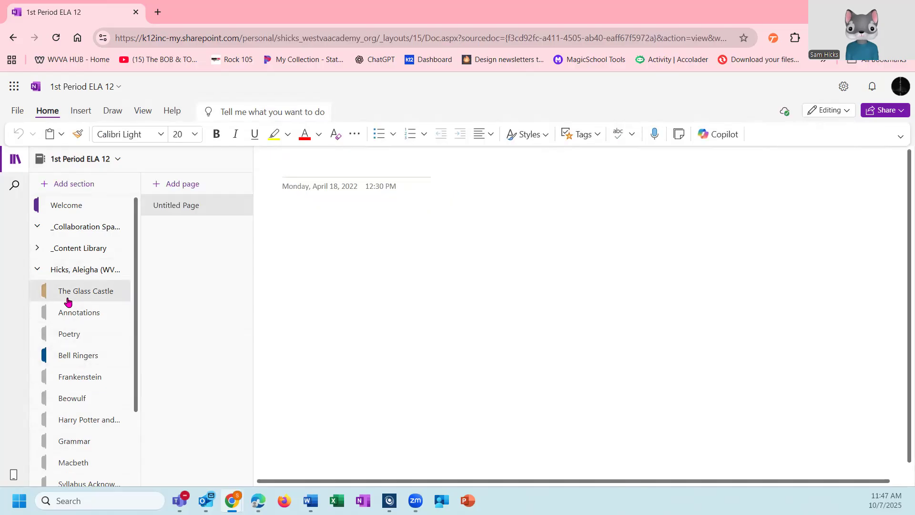
click(64, 316)
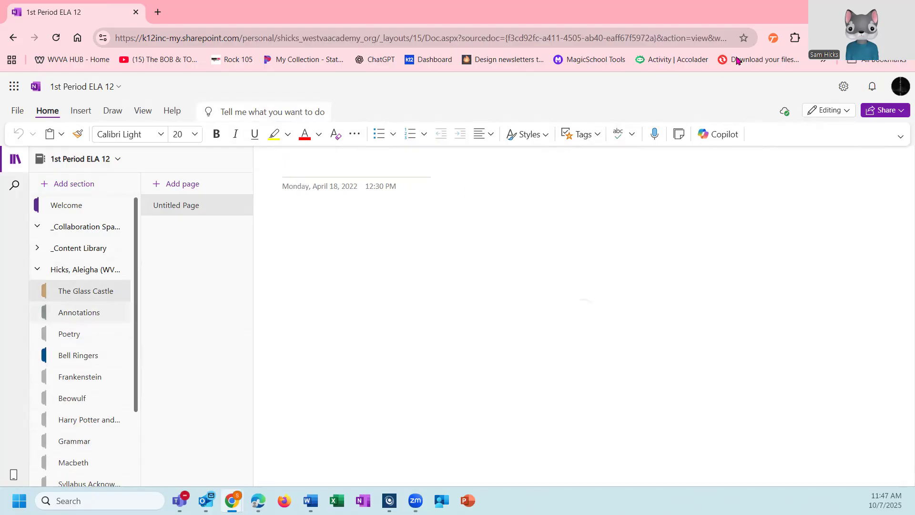
click(71, 270)
click(70, 271)
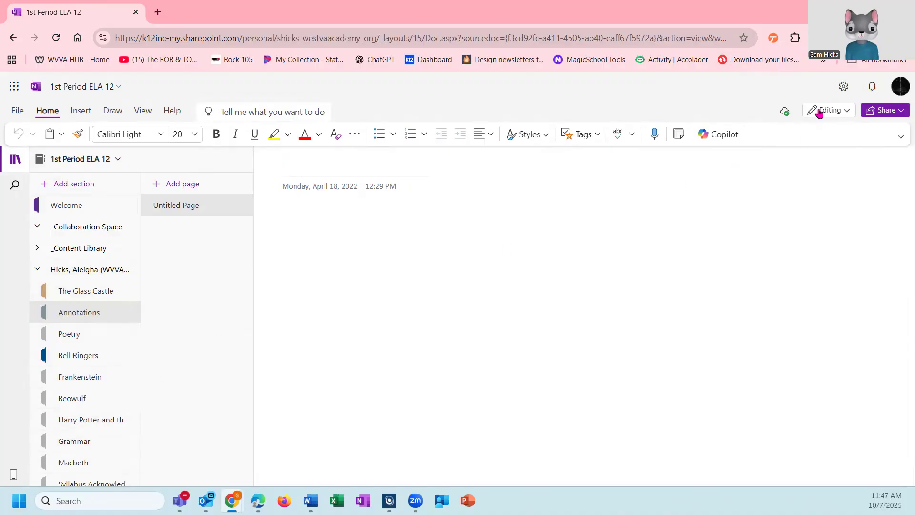
Step: Set the notebook to Editing mode for the untitled Annotations page
click(845, 112)
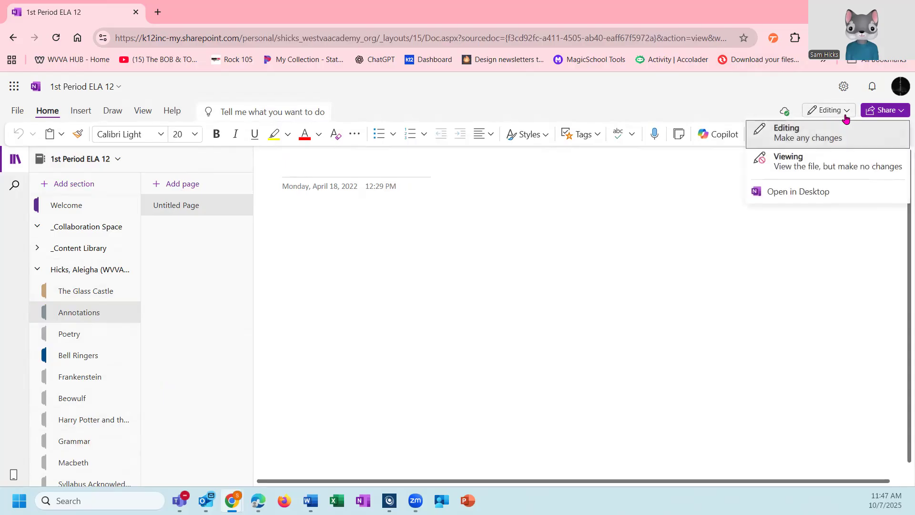
click(793, 135)
key(Return)
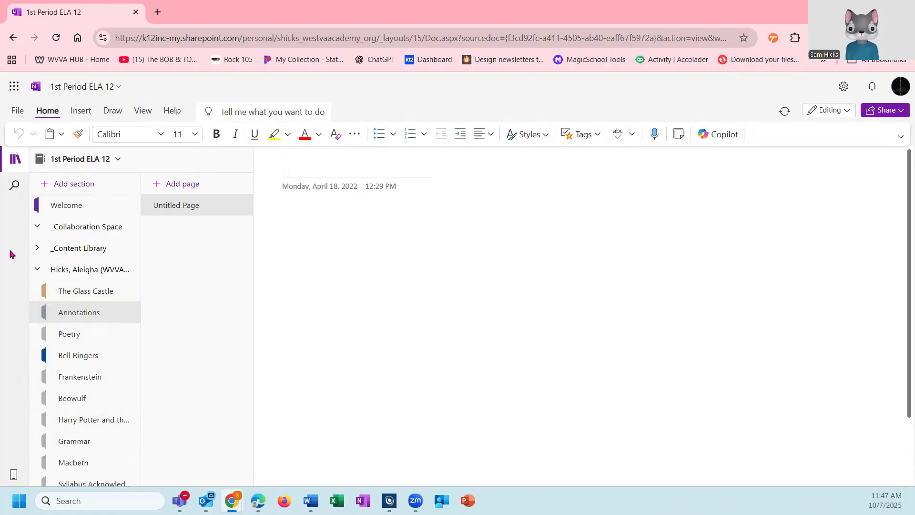
Step: Open the Sept 15 - 19 page of the student's Bell Ringers section and look through the other private sections
scroll(132, 340, down, 2)
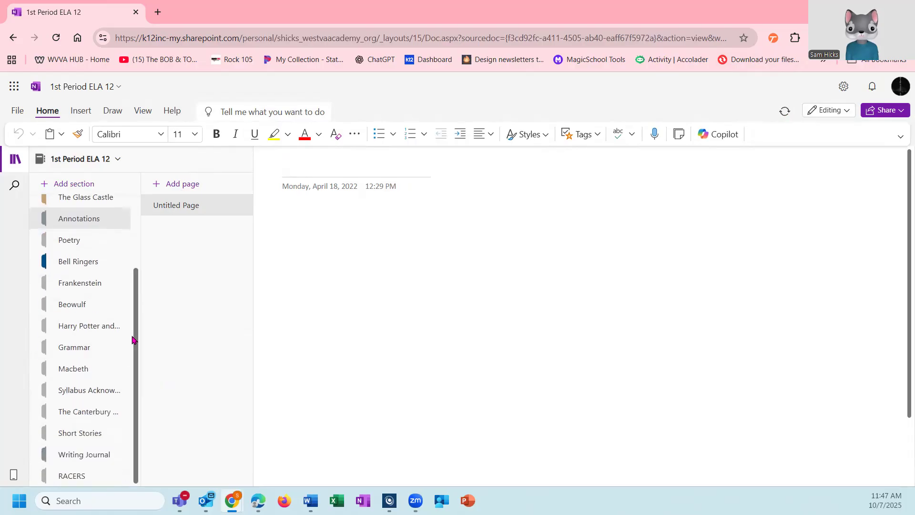
scroll(132, 339, up, 2)
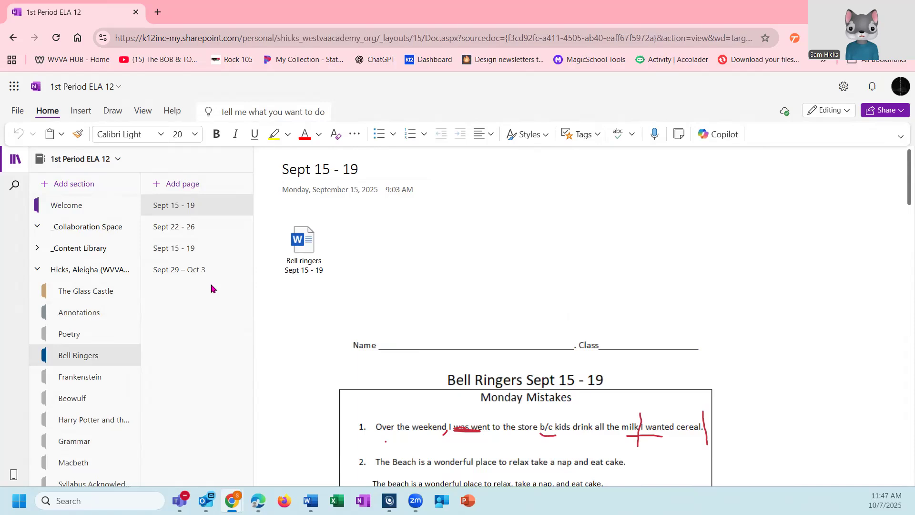
scroll(127, 367, down, 1)
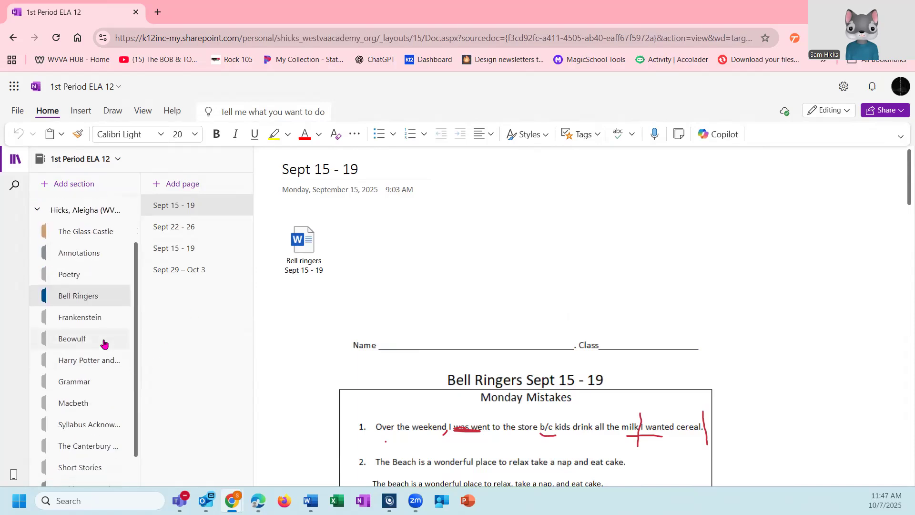
scroll(83, 301, up, 1)
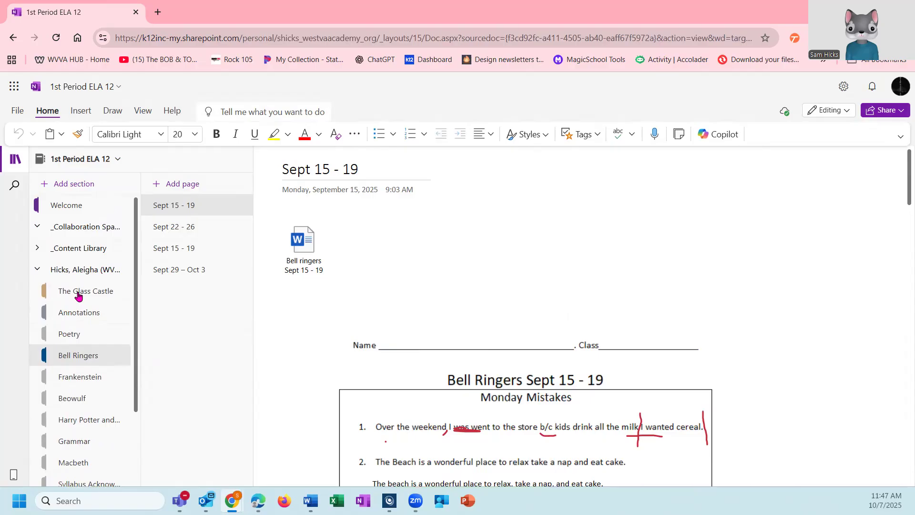
scroll(100, 329, down, 2)
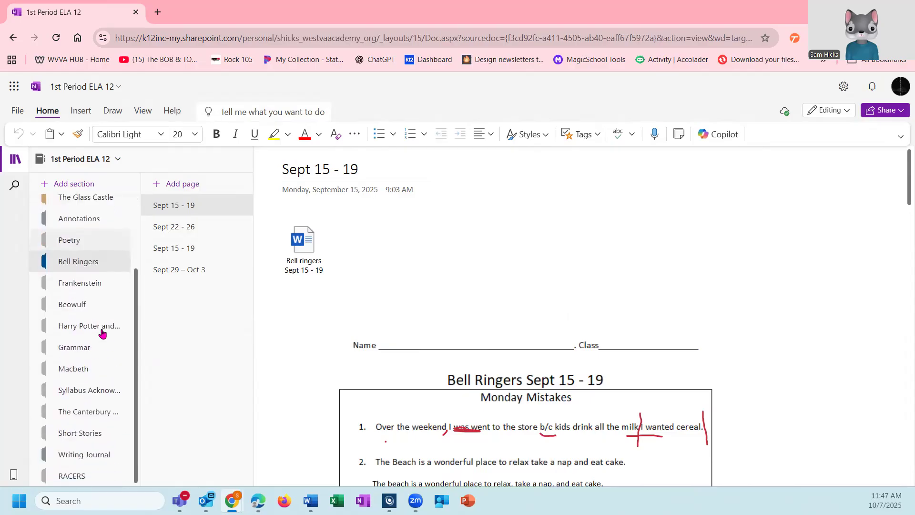
Step: Open the student's Beowulf section and read its "Who were the Anglo Saxons?" and "Old English" pages
click(77, 310)
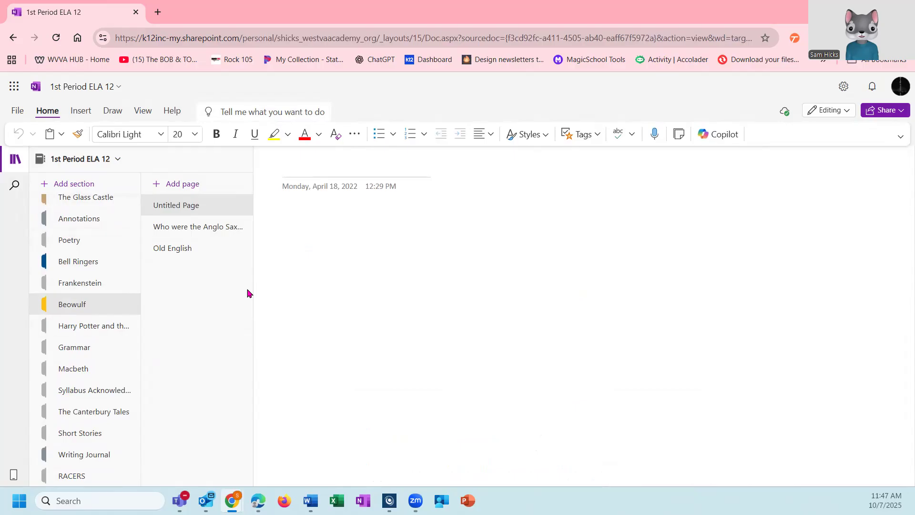
click(192, 236)
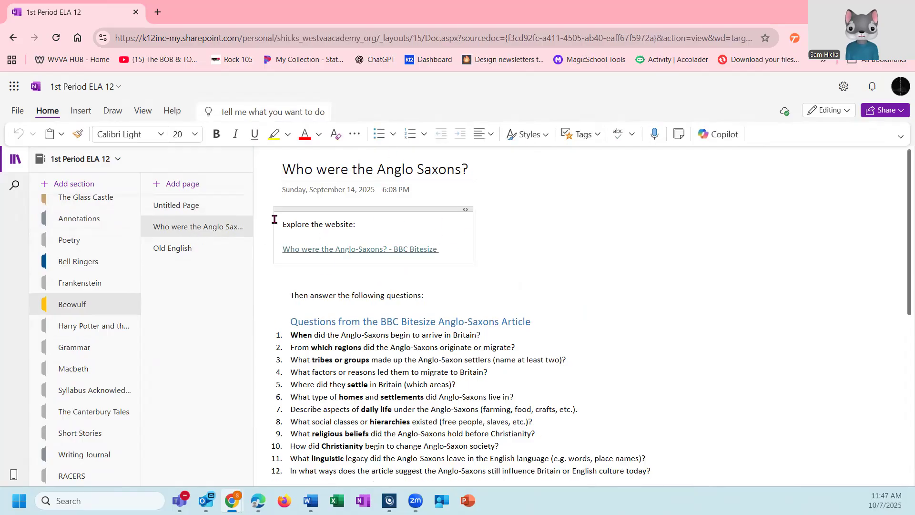
scroll(543, 253, down, 5)
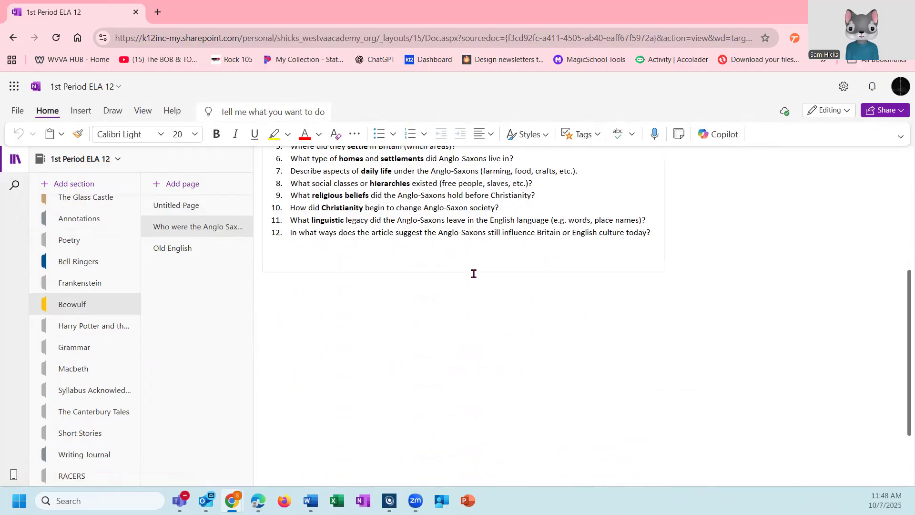
click(172, 258)
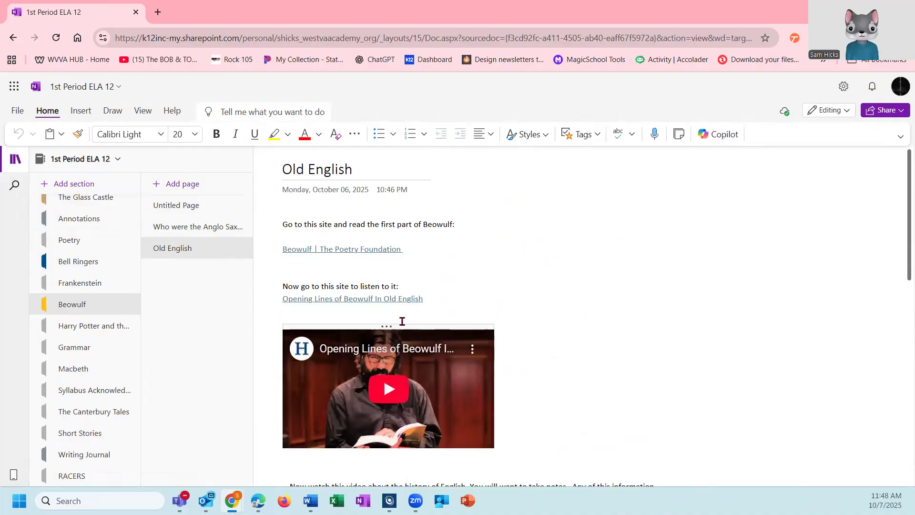
scroll(402, 321, down, 10)
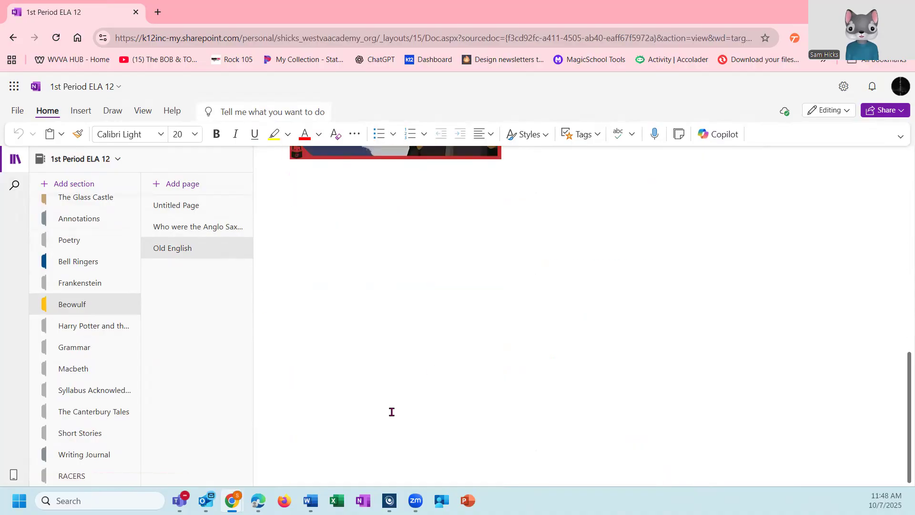
scroll(391, 412, up, 6)
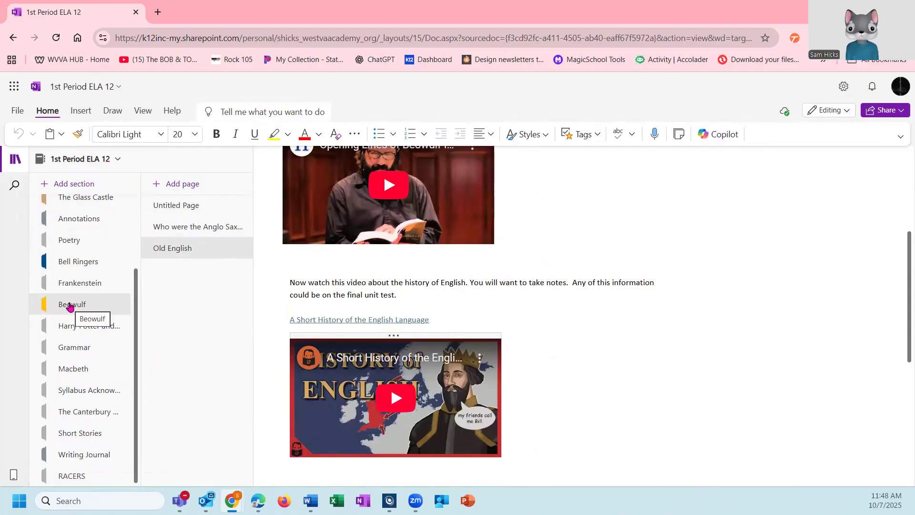
Step: Look through the student's private section list, then collapse and re-expand that section group
scroll(69, 306, up, 2)
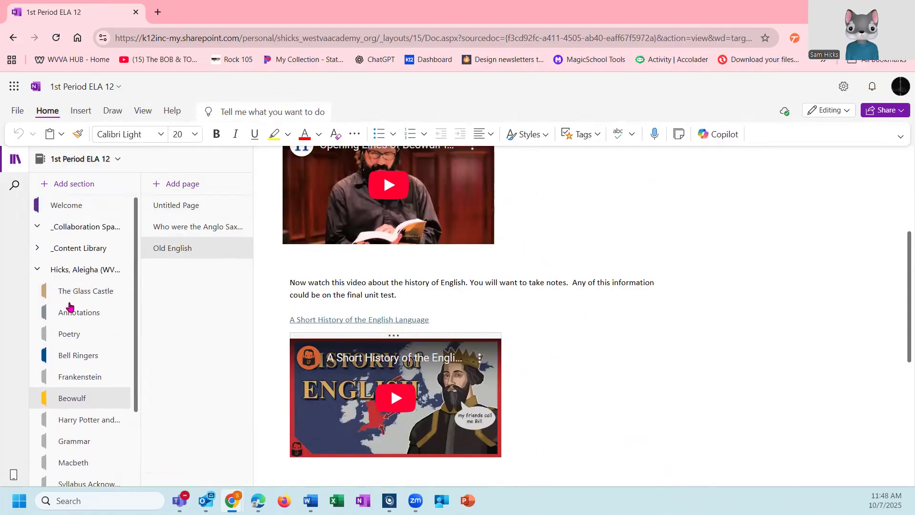
scroll(70, 306, down, 2)
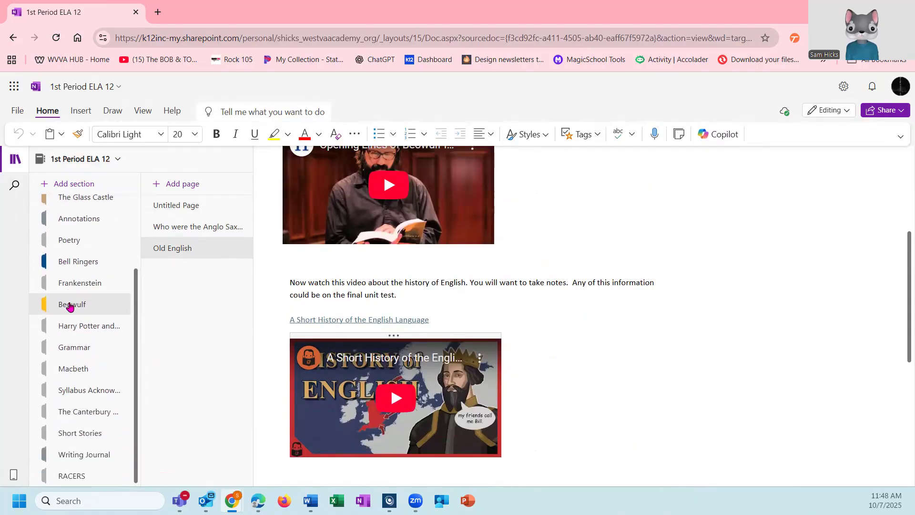
scroll(70, 307, up, 2)
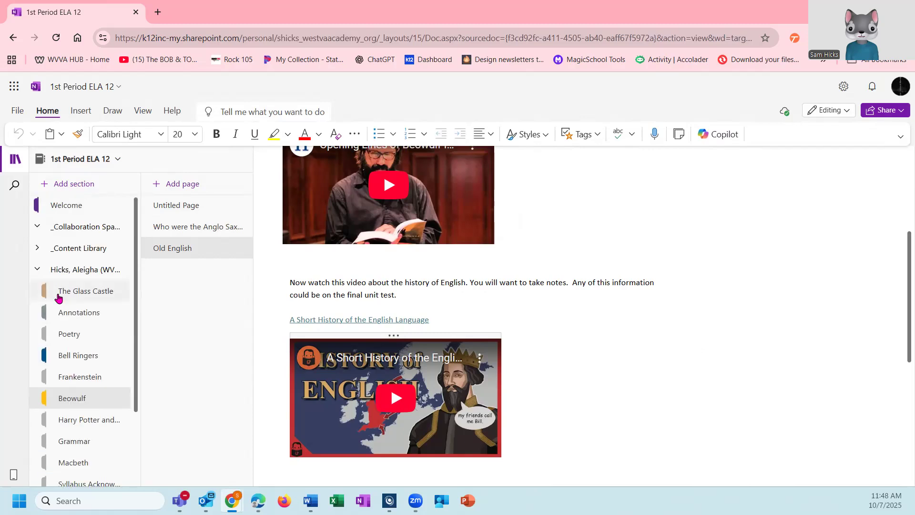
click(46, 275)
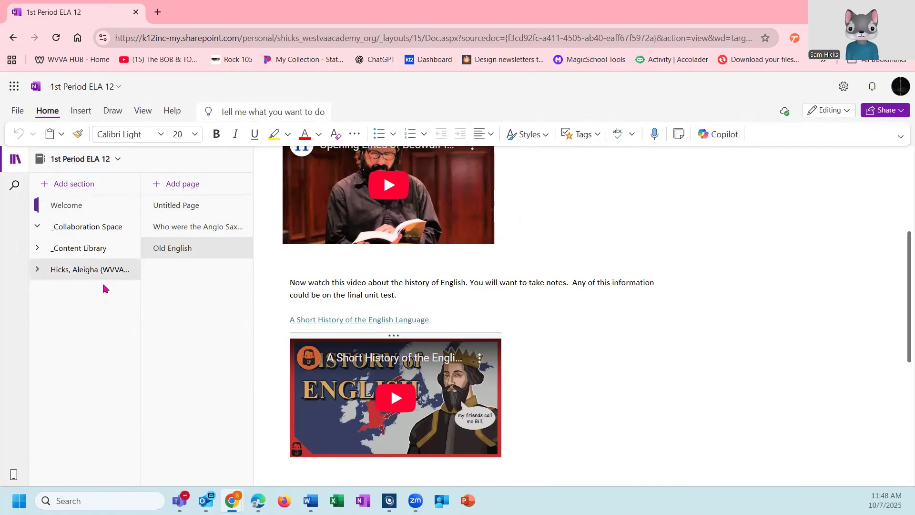
click(37, 270)
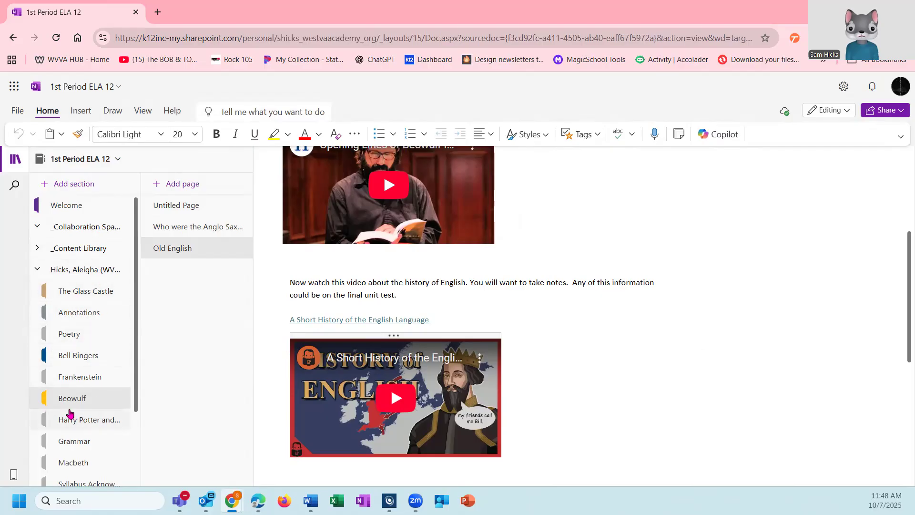
Step: Open the Bell Ringers section in _Content Library, then collapse and re-expand _Content Library
click(43, 248)
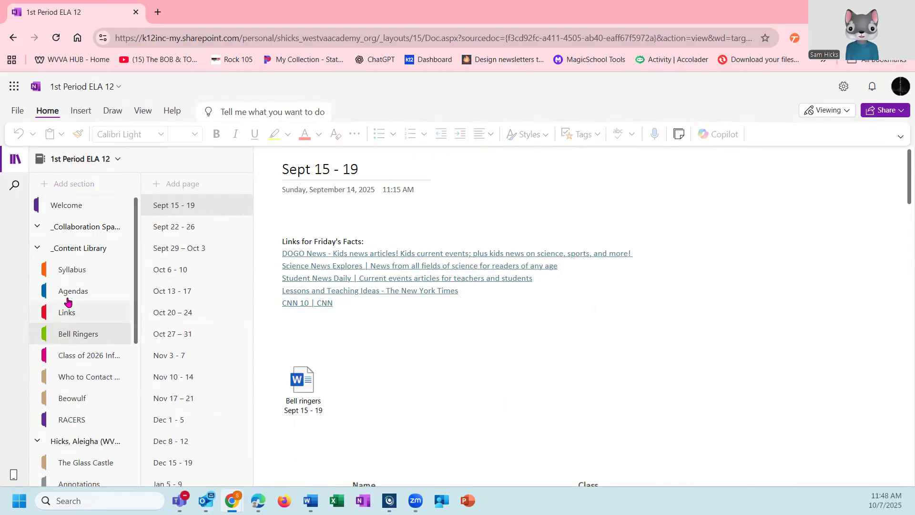
click(35, 249)
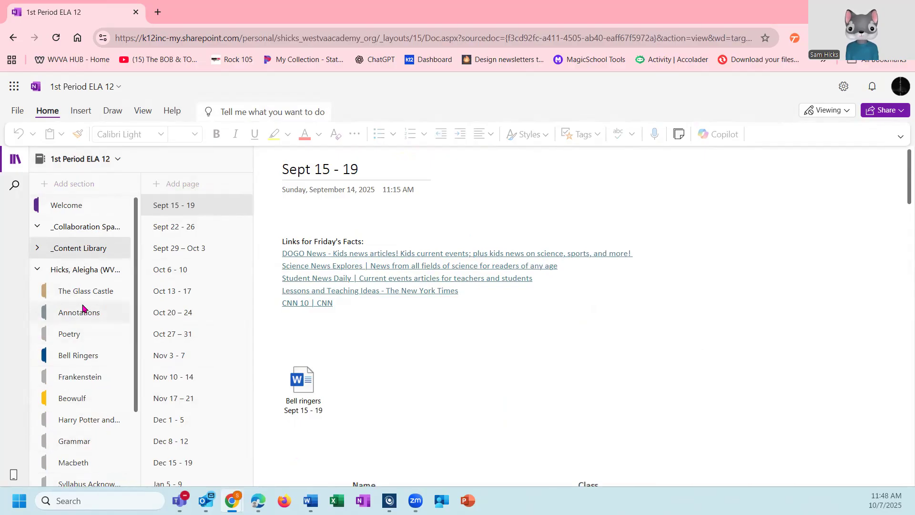
click(35, 249)
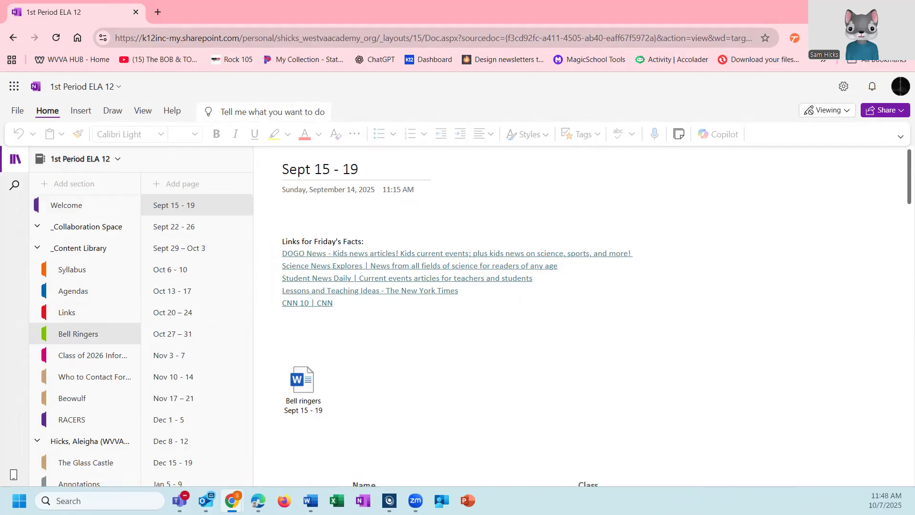
Step: Shrink the student's notebook window and close the 8th Period ELA 12 notebook in the browser behind it
click(874, 12)
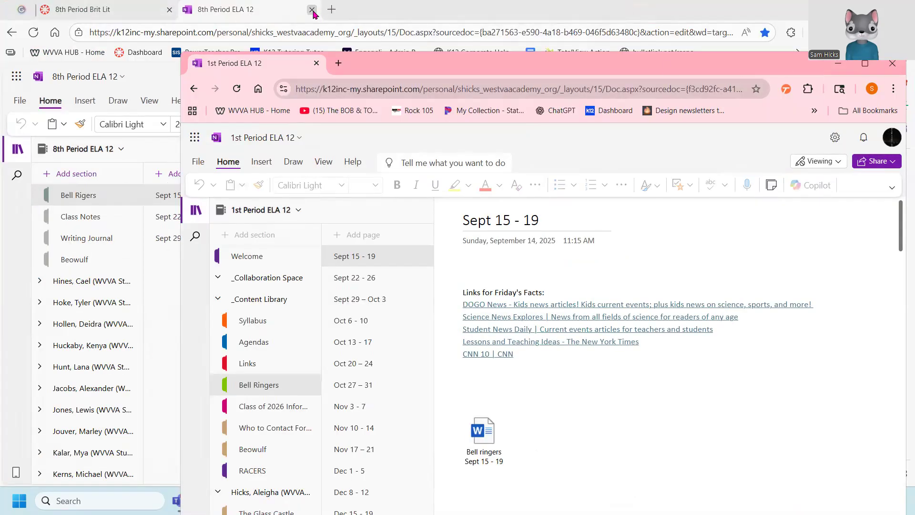
click(313, 10)
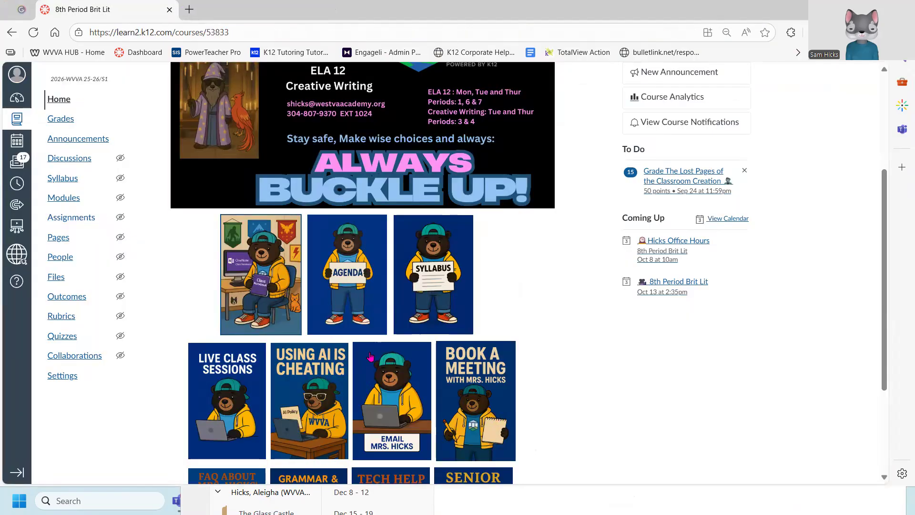
Step: From the Canvas dashboard, open the 4th Period CW course and launch the class notebook from its home page
click(17, 97)
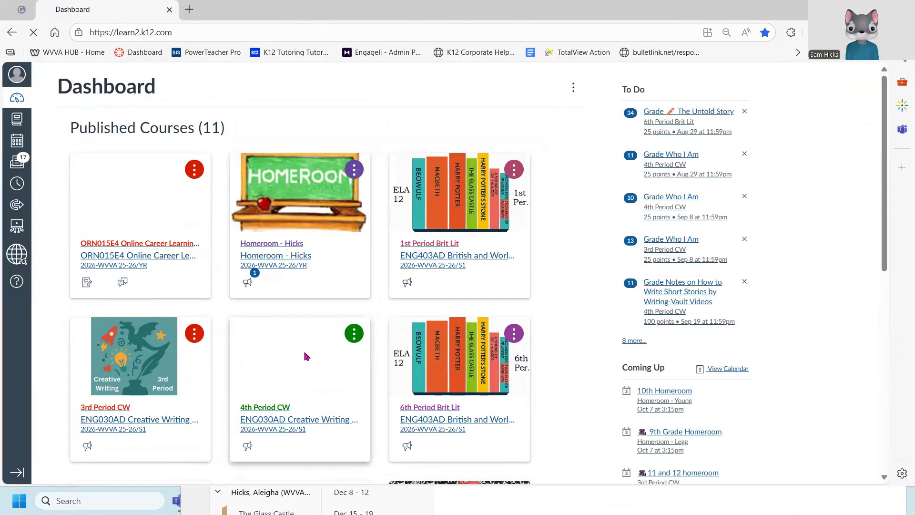
click(305, 356)
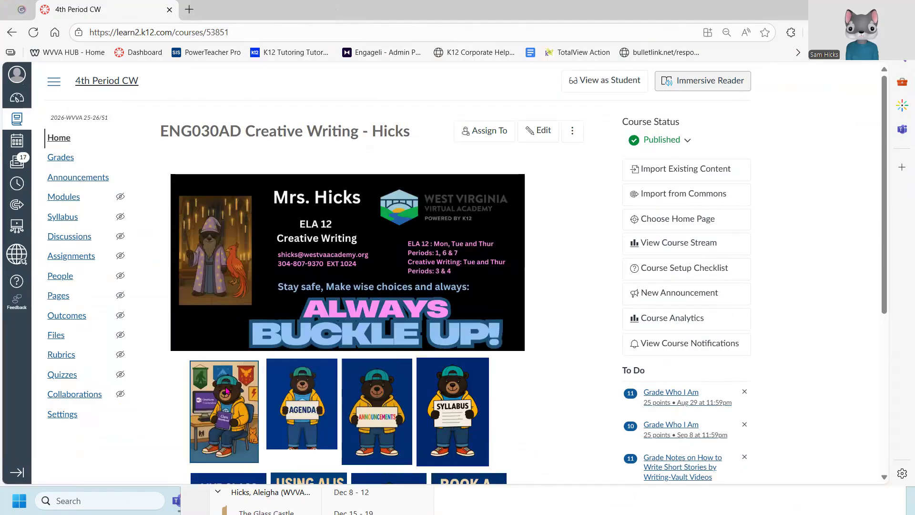
click(225, 391)
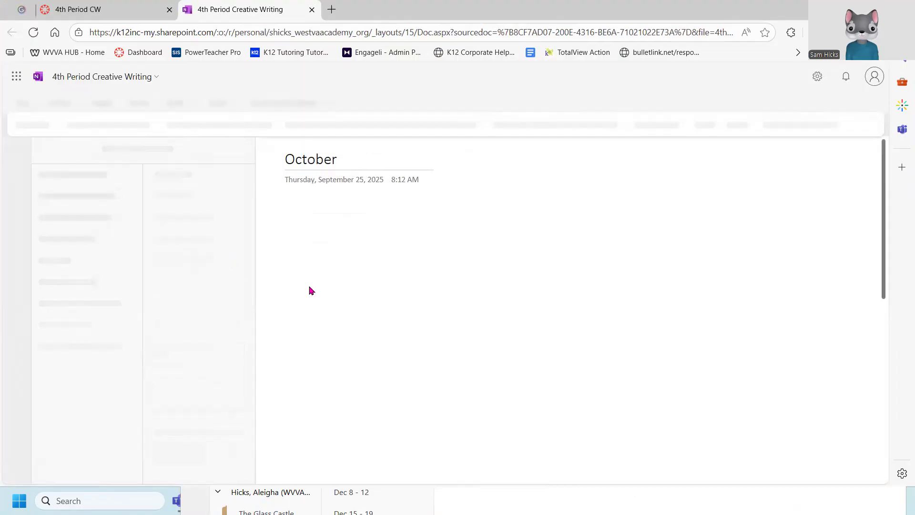
Step: Check the signed-in account, then copy the 4th Period Creative Writing notebook's sharing link and minimize that browser window
click(874, 77)
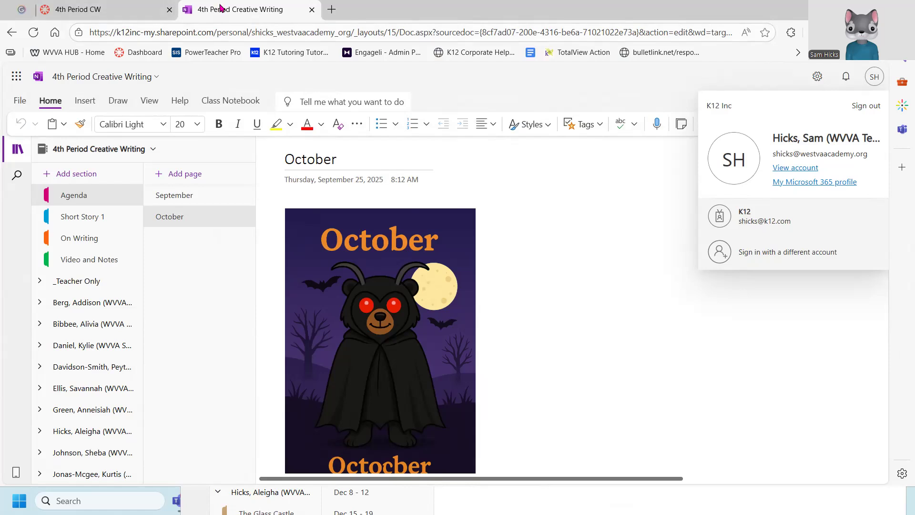
click(796, 305)
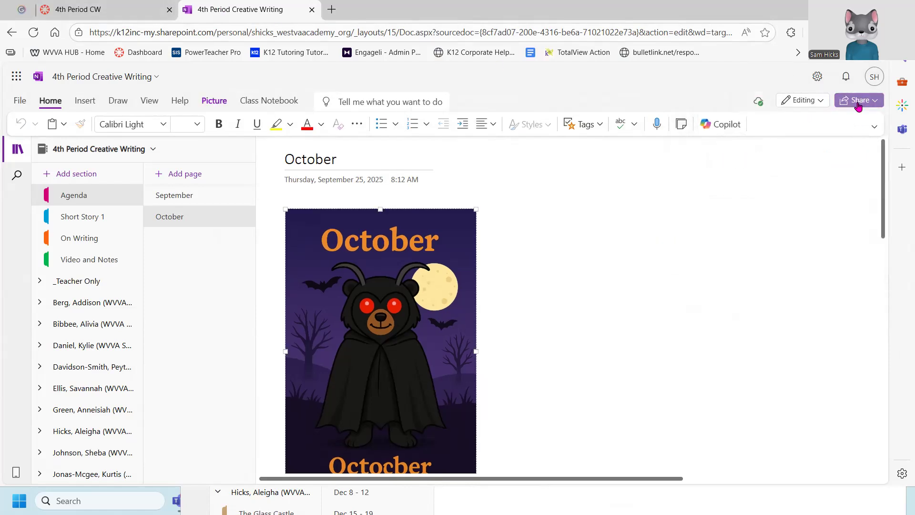
click(858, 105)
click(830, 140)
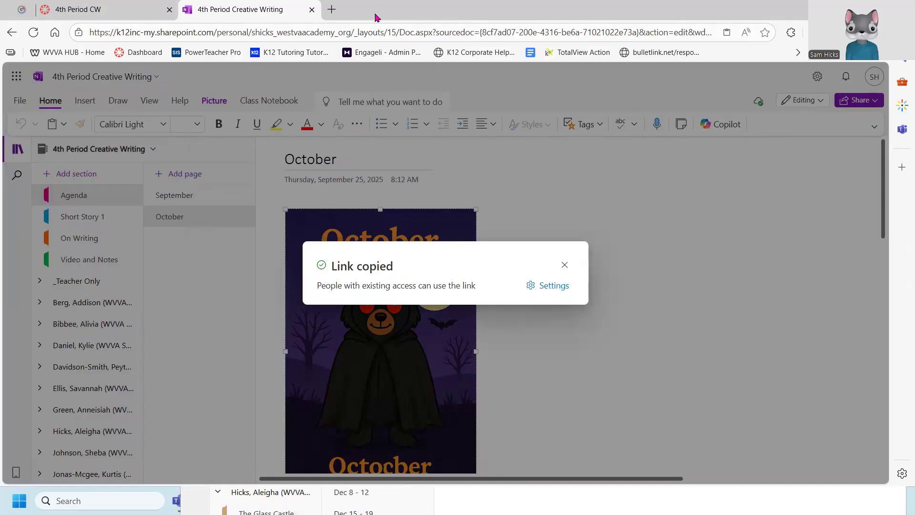
click(846, 10)
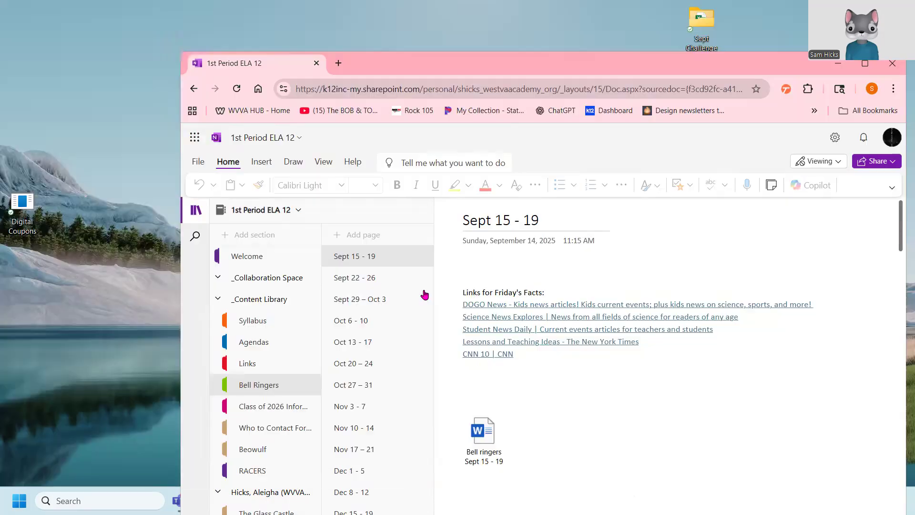
Step: In the student's Chrome window, replace the 1st Period ELA 12 tab with a new tab and maximize the window
click(340, 65)
drag(508, 67, 397, 40)
click(753, 37)
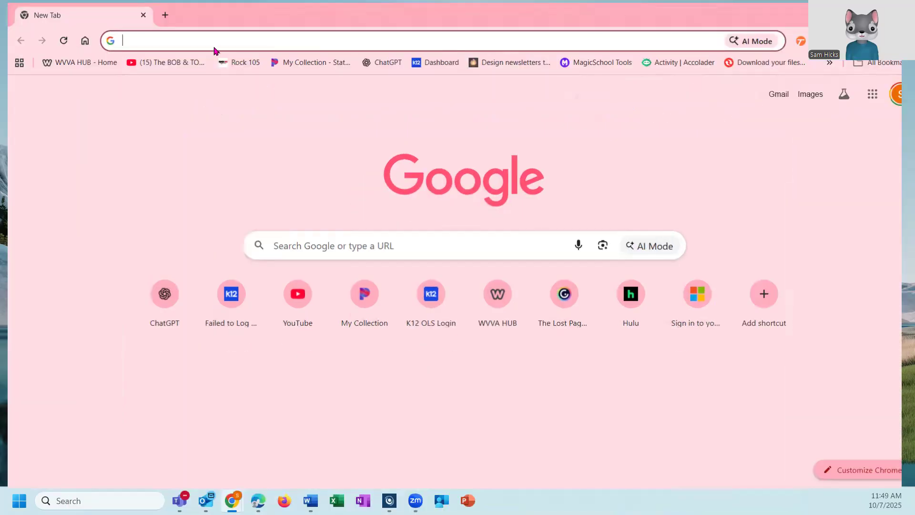
click(194, 42)
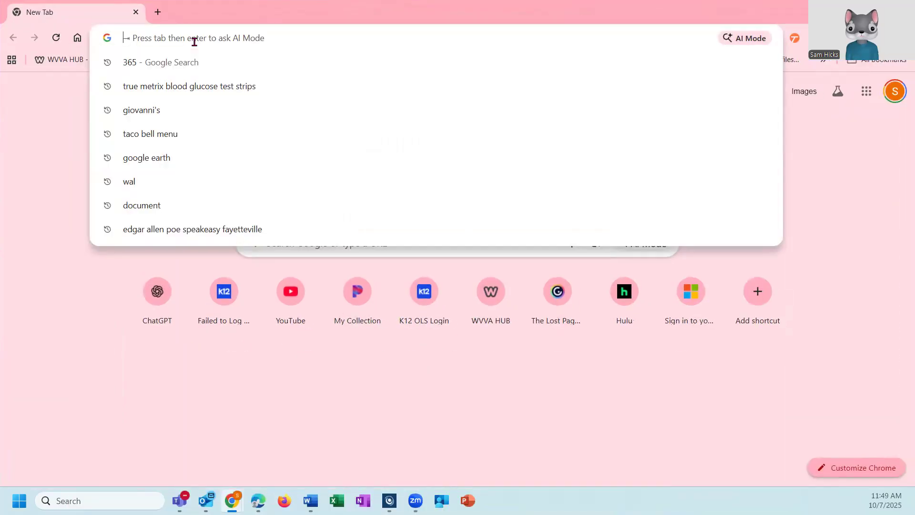
click(847, 12)
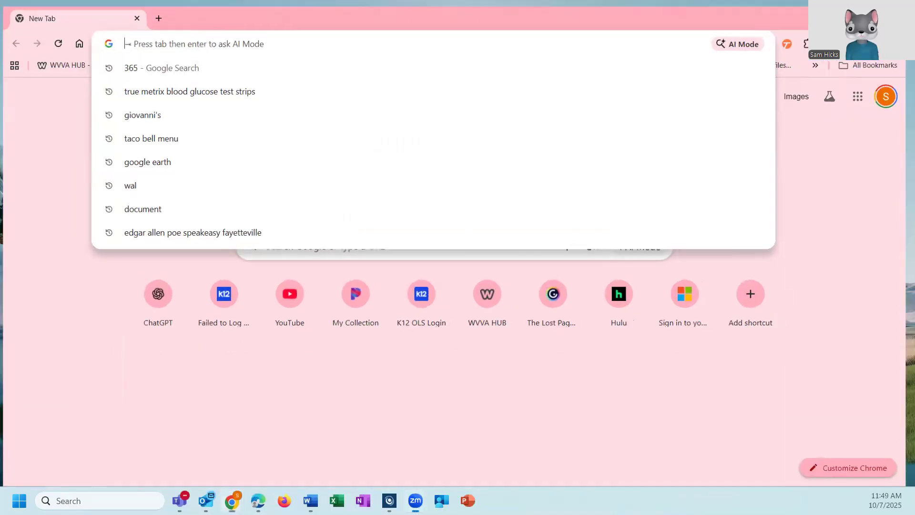
mouse_move(206, 500)
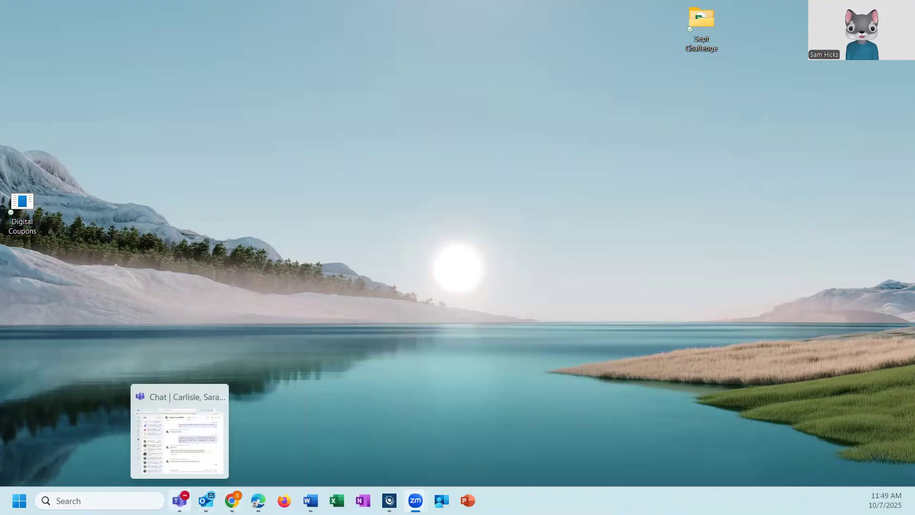
mouse_move(258, 501)
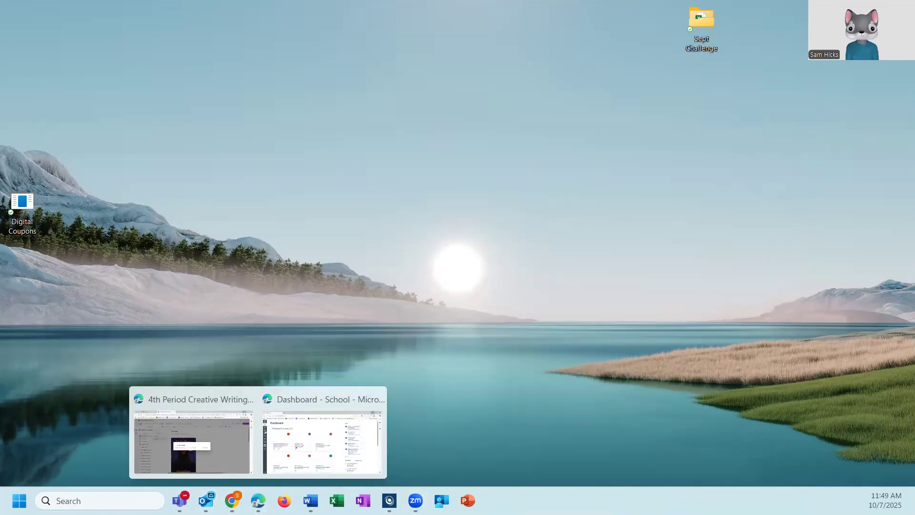
click(208, 462)
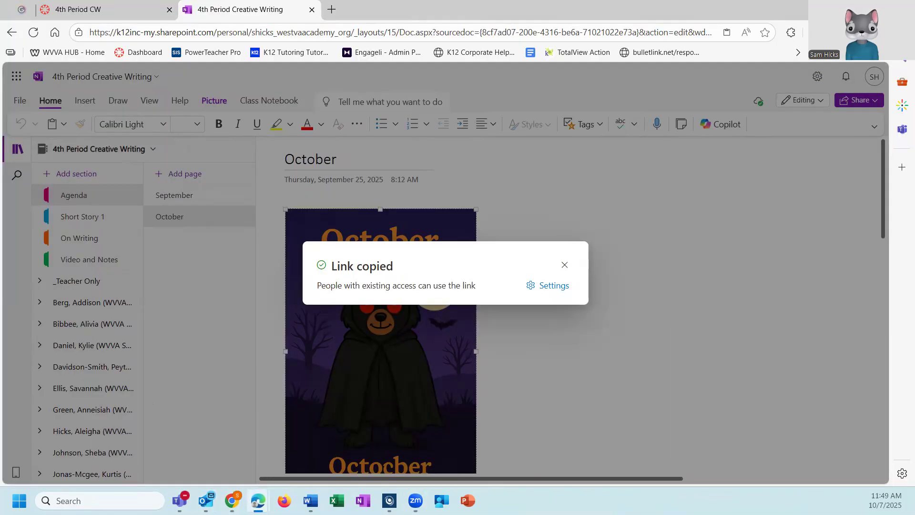
click(847, 10)
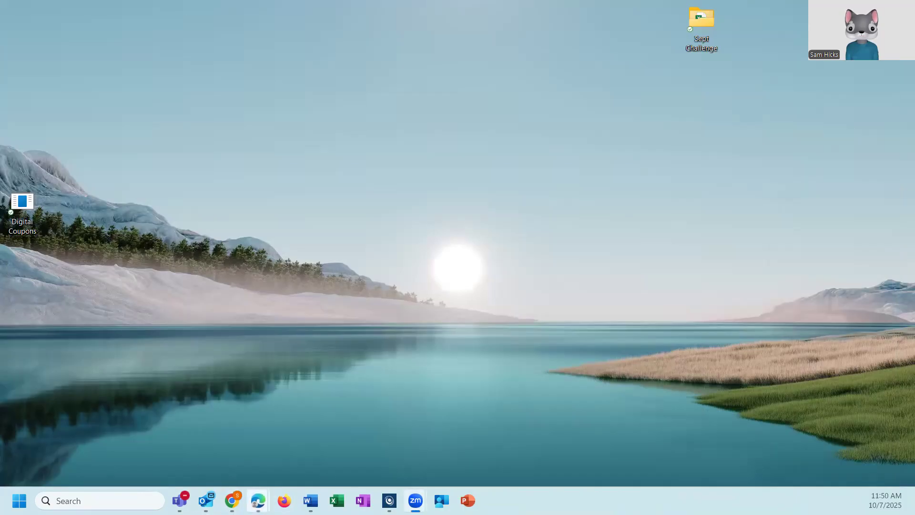
Step: Switch to the student's Chrome window and load the copied 4th Period Creative Writing notebook link in the blank tab
mouse_move(232, 500)
click(210, 445)
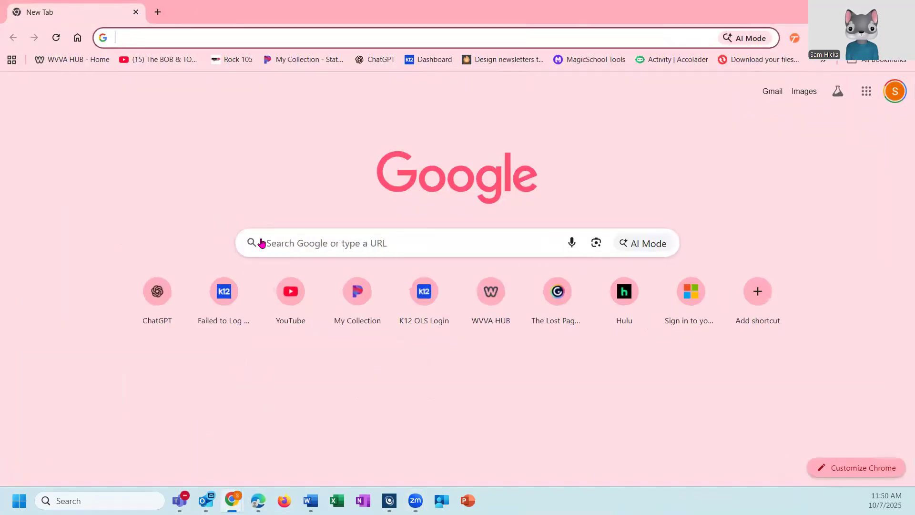
key(ctrl+v)
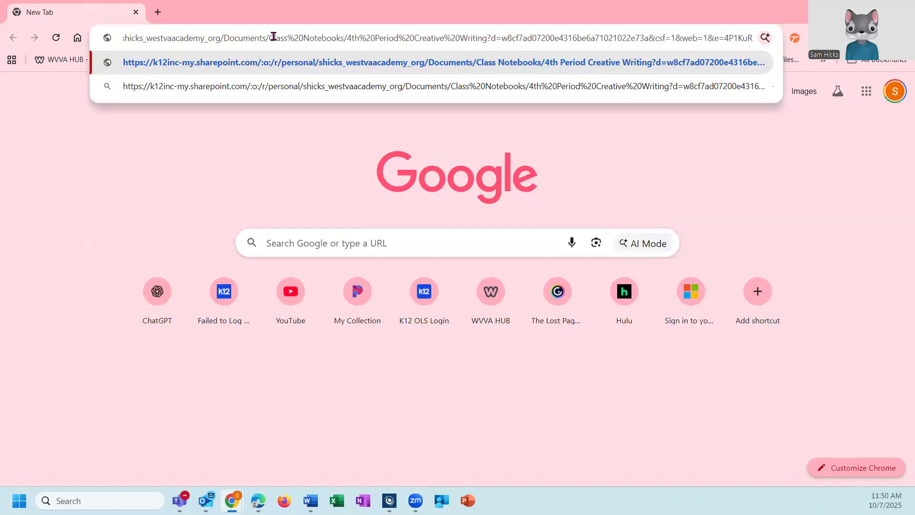
key(Return)
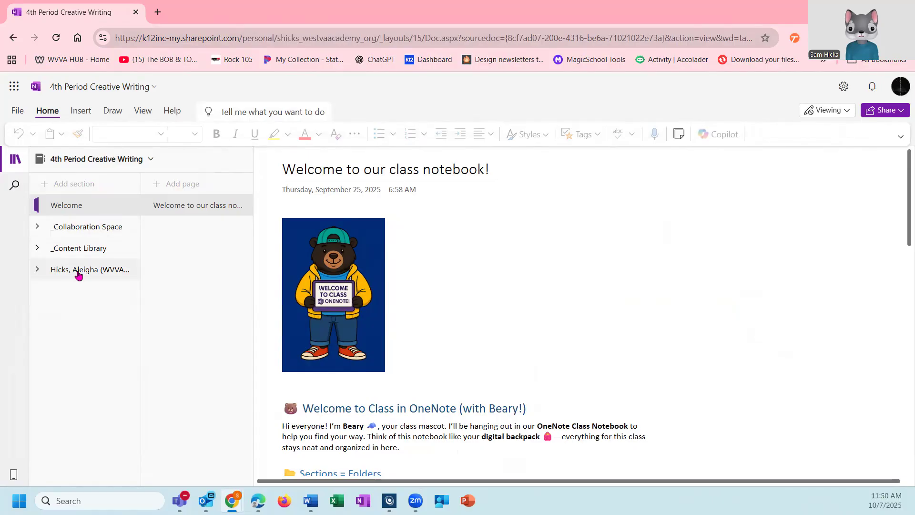
Step: Expand the student's private section group and view the Short Story 1 directions and the Video and Notes pages
click(36, 270)
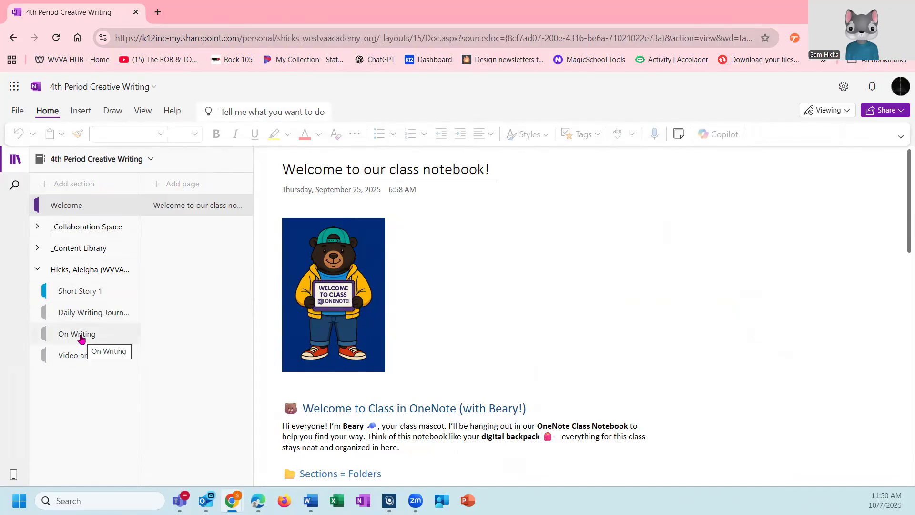
click(93, 296)
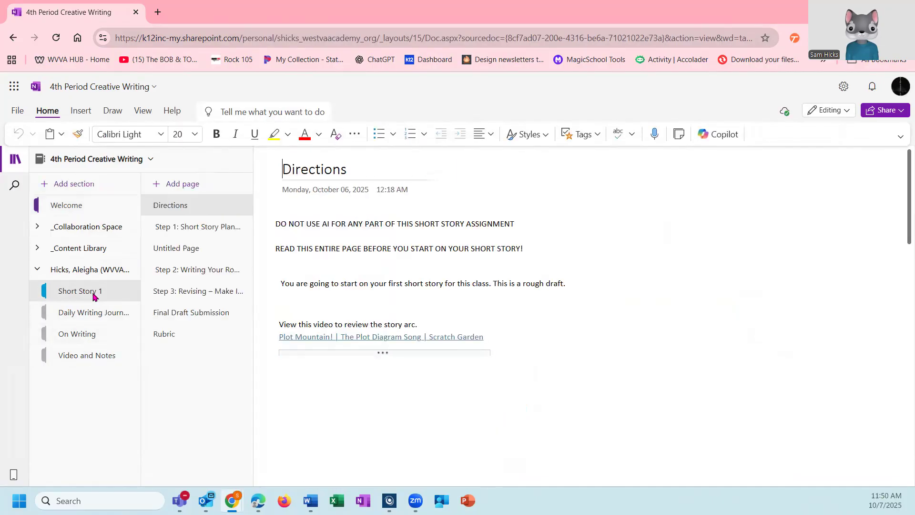
click(86, 364)
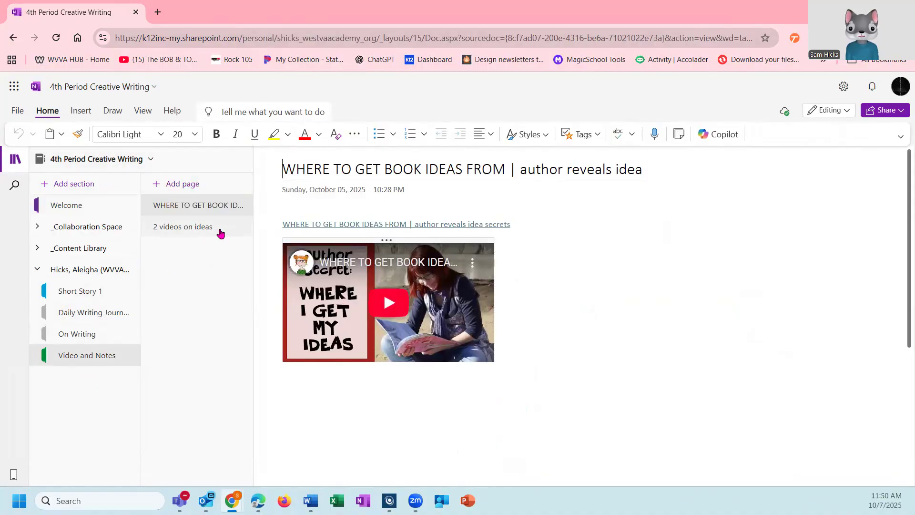
click(164, 227)
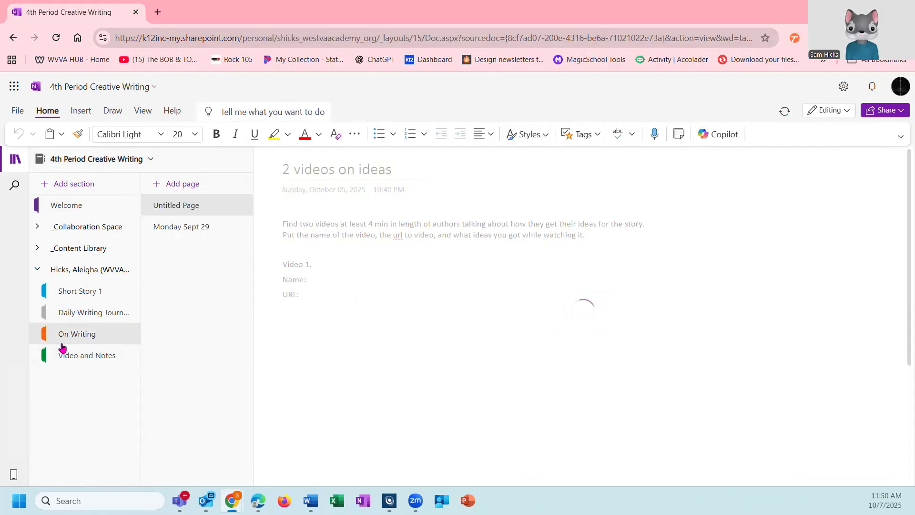
Step: Open the Monday Sept 29 page in the On Writing section and look through the excerpt's highlighted passages and margin question
click(187, 229)
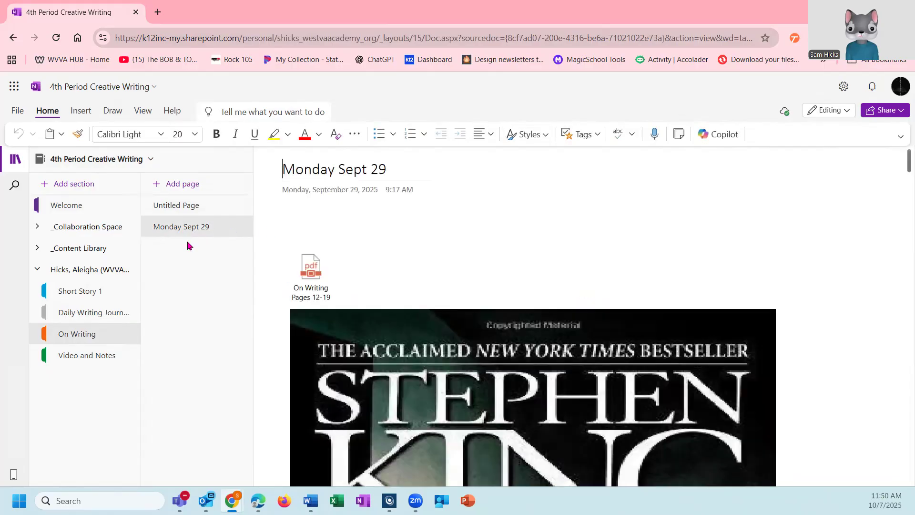
scroll(378, 272, down, 10)
scroll(430, 329, down, 3)
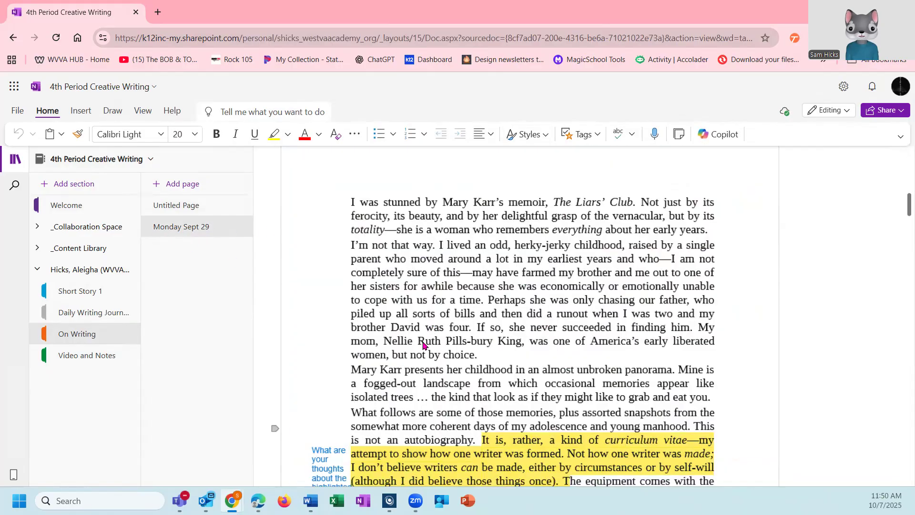
scroll(423, 345, down, 8)
scroll(397, 315, up, 2)
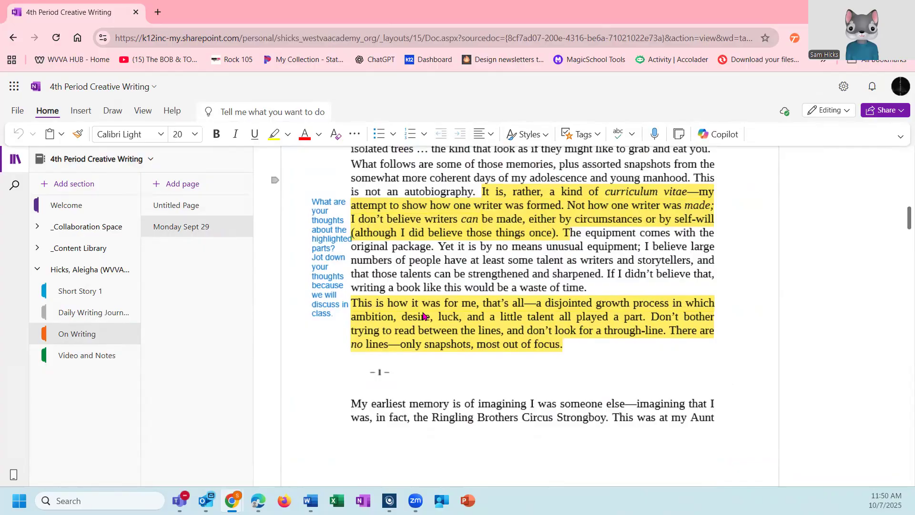
scroll(272, 179, down, 1)
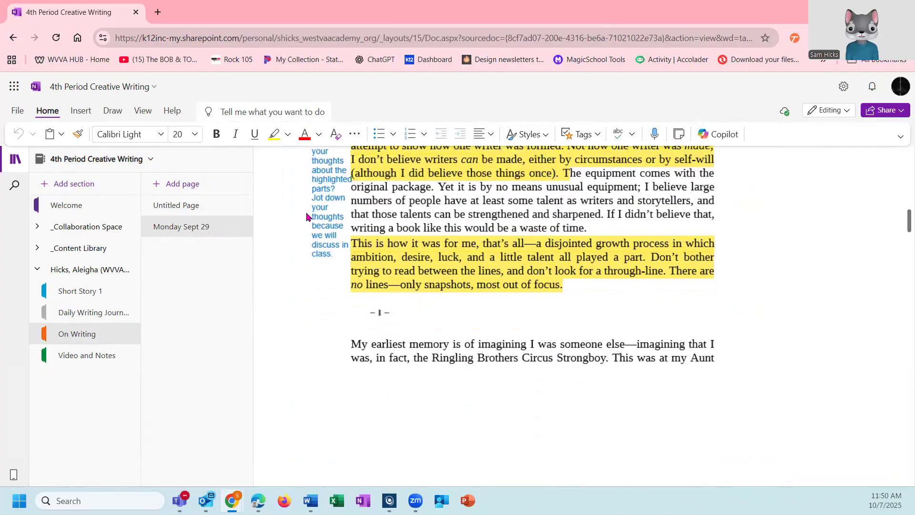
Step: View the existing entries in the daily writing journal section and add a new page titled "Oct 7 2025"
click(101, 316)
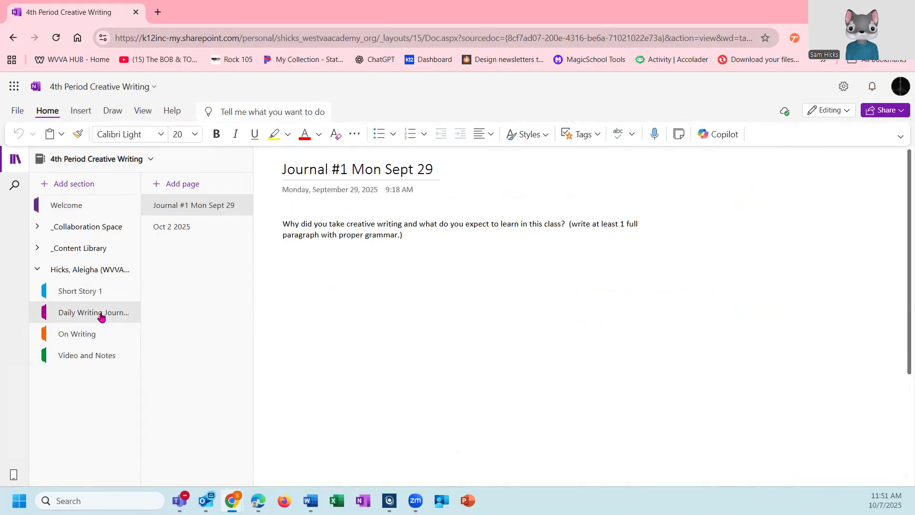
click(207, 231)
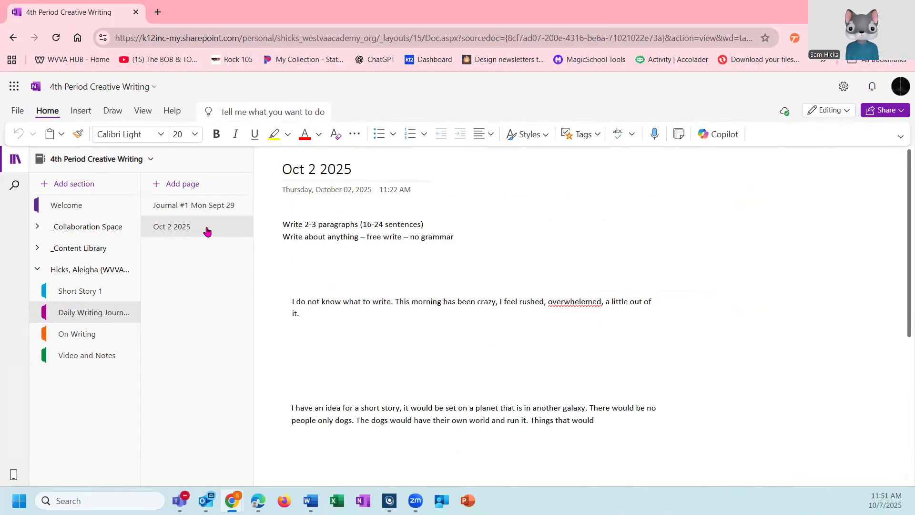
click(181, 184)
text(Oct 7)
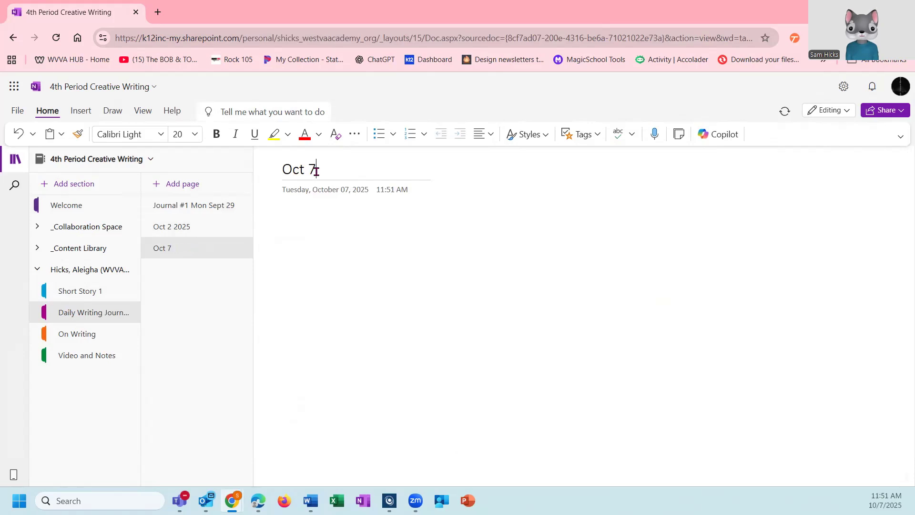
text( 2025)
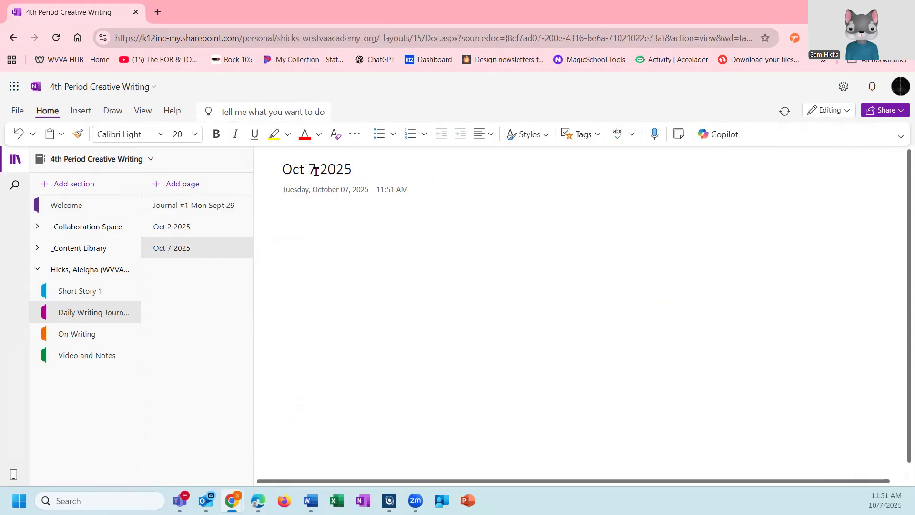
key(Return)
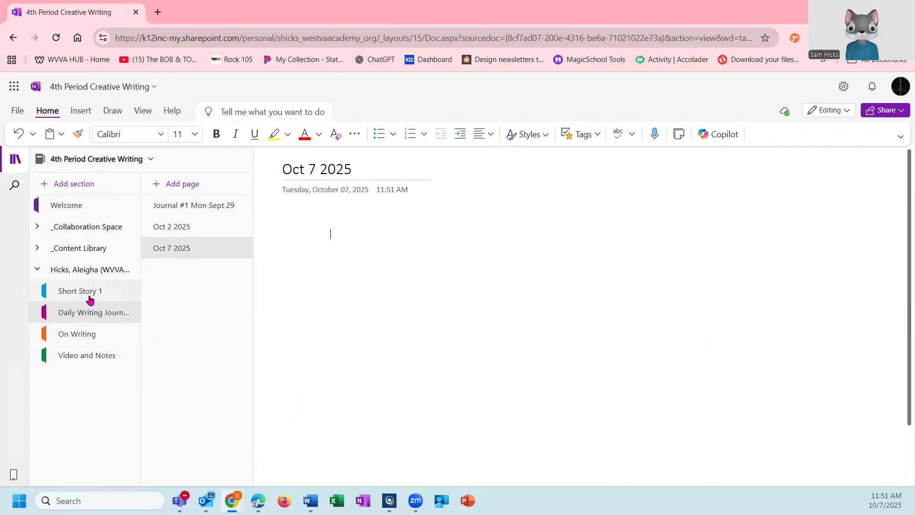
Step: Revisit the On Writing section, then view the book ideas video and the "2 videos on ideas" page in Video and Notes
click(88, 335)
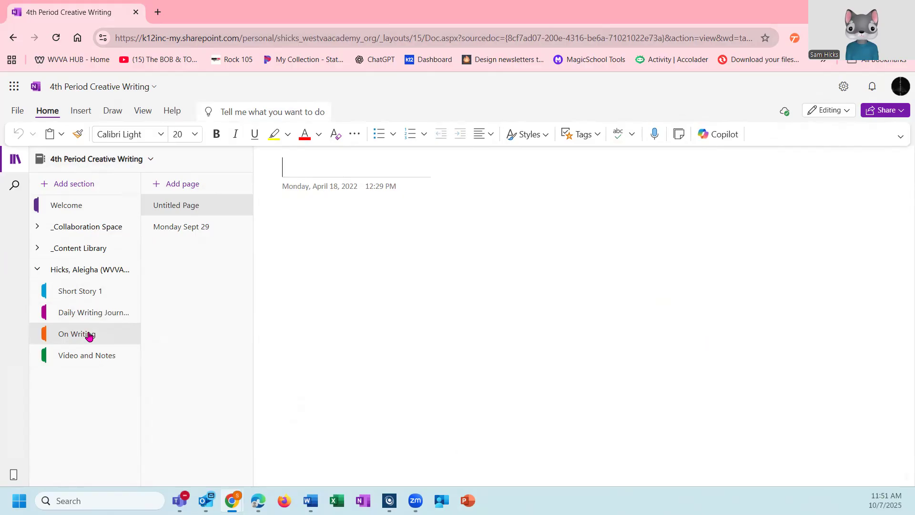
click(116, 355)
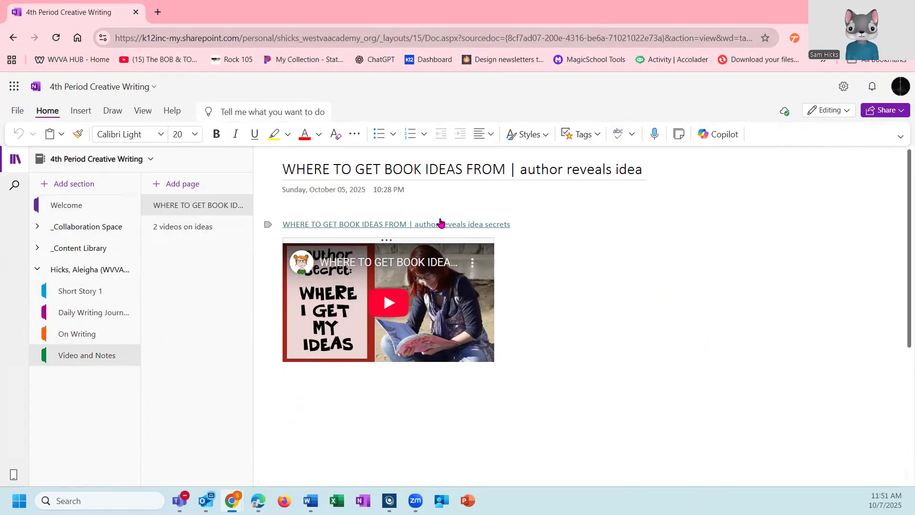
click(172, 229)
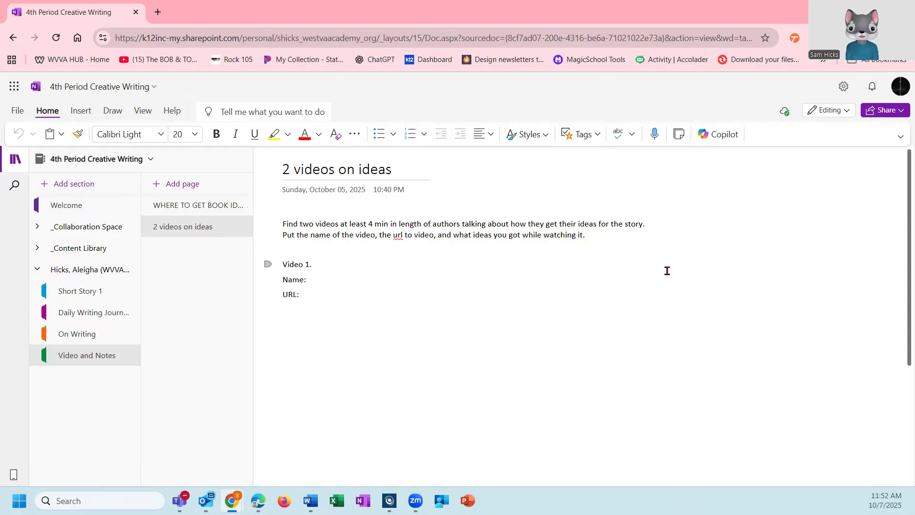
Step: Place the cursor in the Video 1 answer area, view the notebook's file Info options, and return to the page
click(348, 284)
click(17, 110)
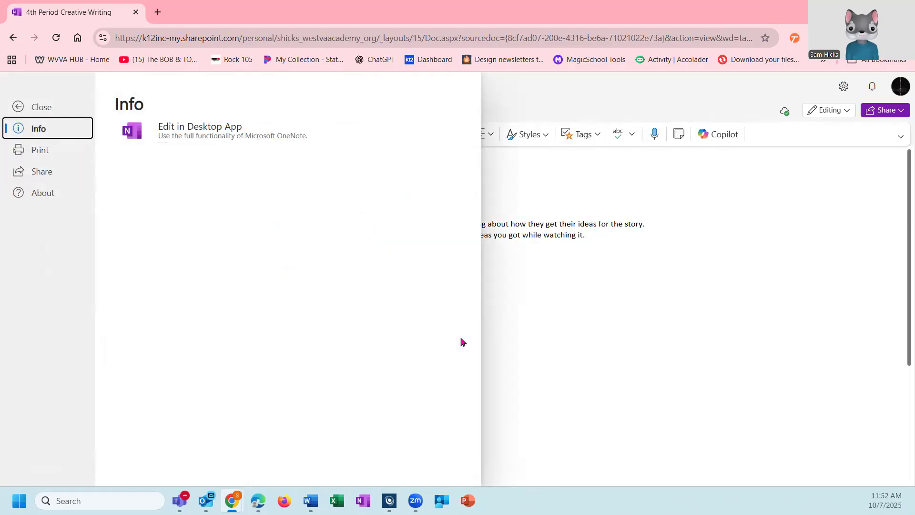
click(631, 320)
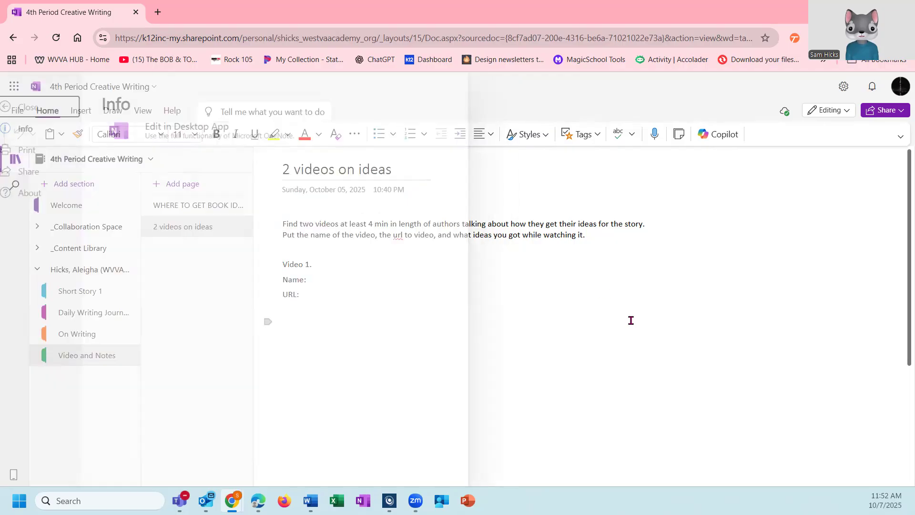